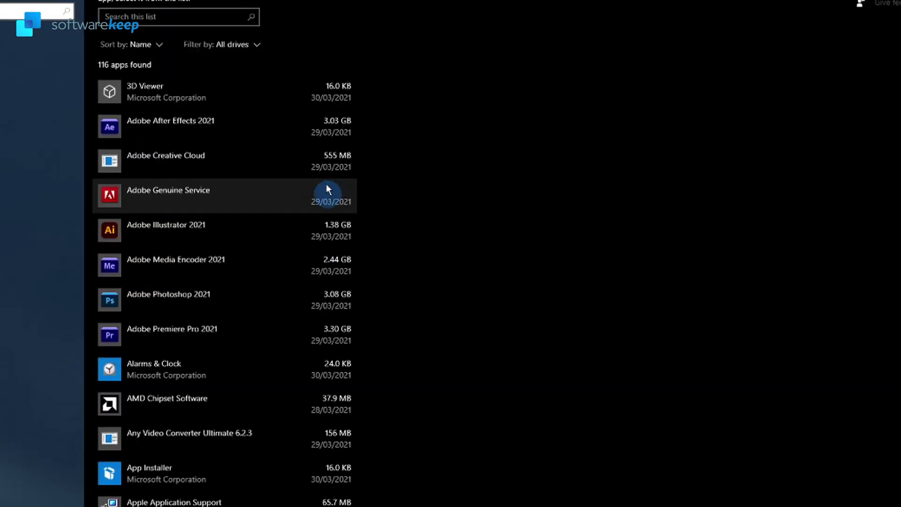
Preview Task Manager's startup apps, then expand Adobe After Effects 2021 and start removing it.
{"action": "left_click", "coordinate": [299, 139]}
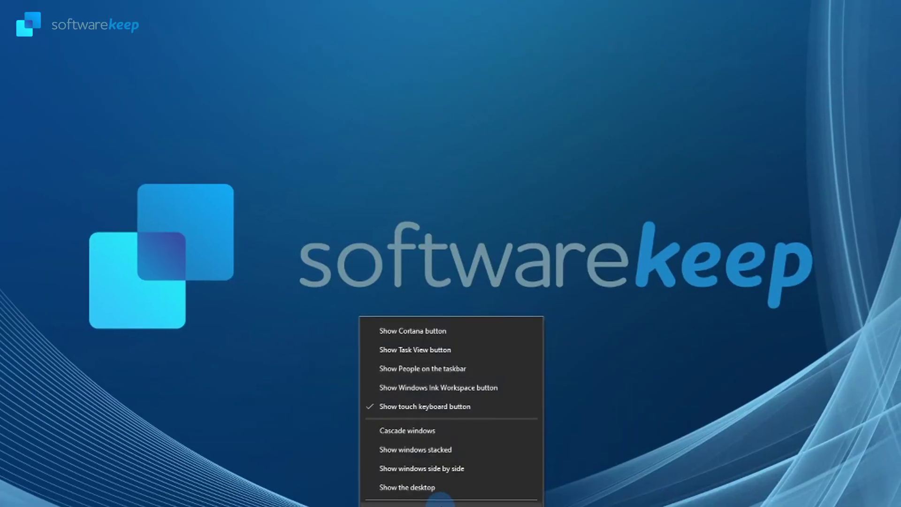
{"action": "left_click", "coordinate": [440, 501]}
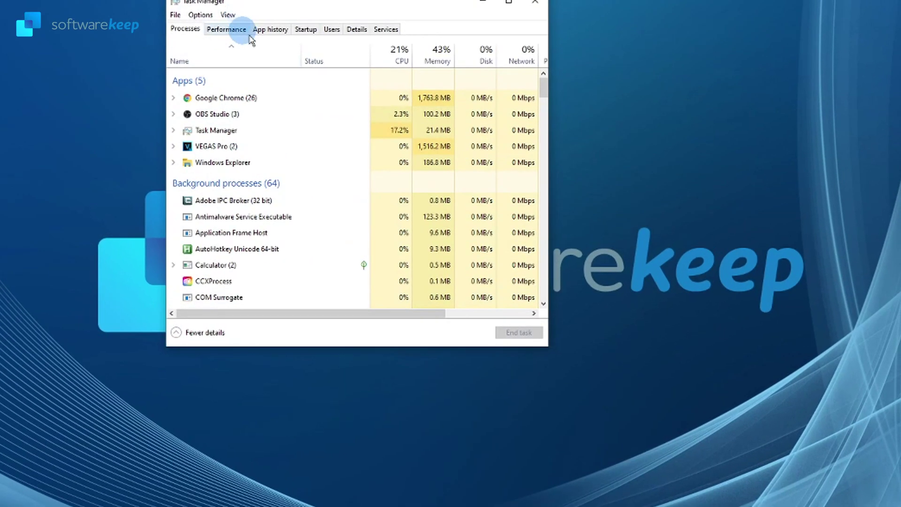
{"action": "left_click", "coordinate": [306, 30]}
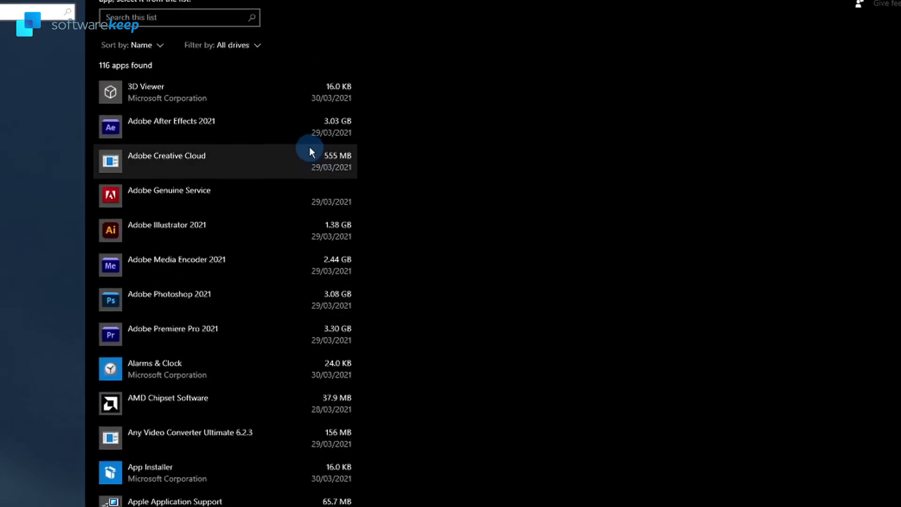
{"action": "left_click", "coordinate": [292, 130]}
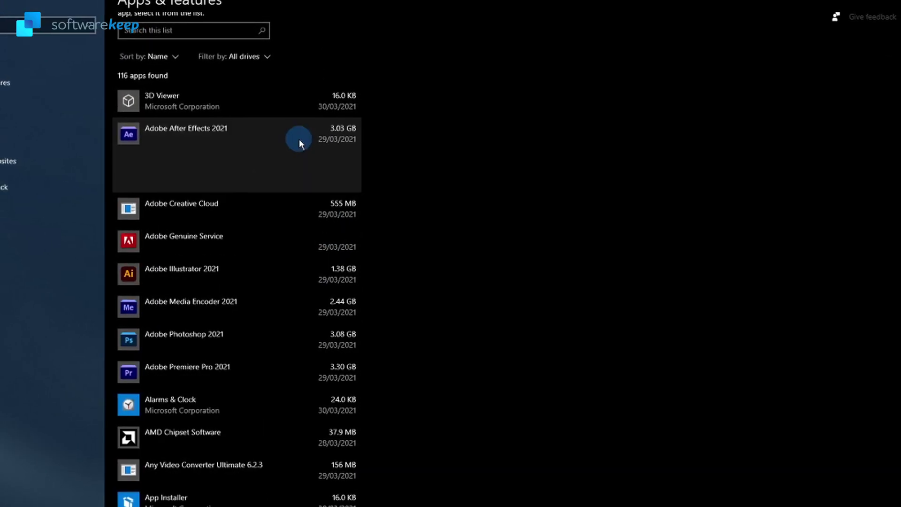
{"action": "left_click", "coordinate": [311, 178]}
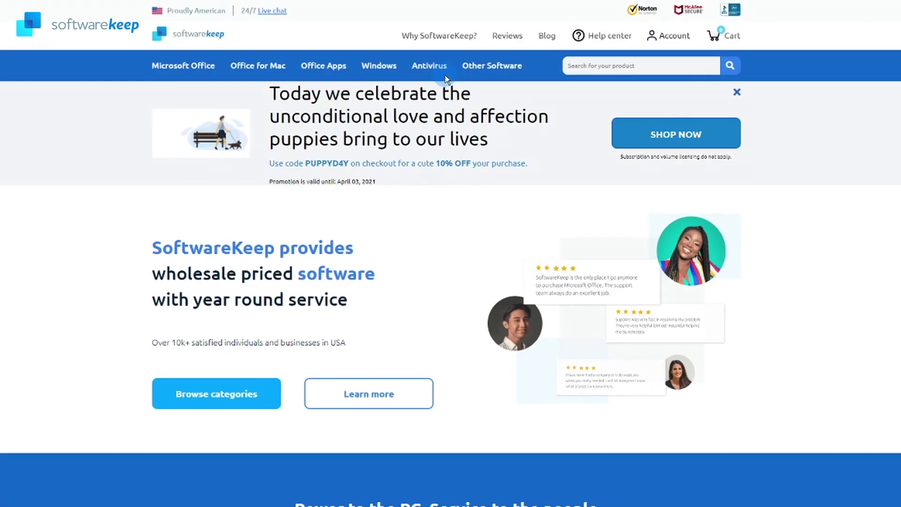
Go to the Kaspersky product page from the SoftwareKeep Antivirus menu.
{"action": "mouse_move", "coordinate": [429, 66]}
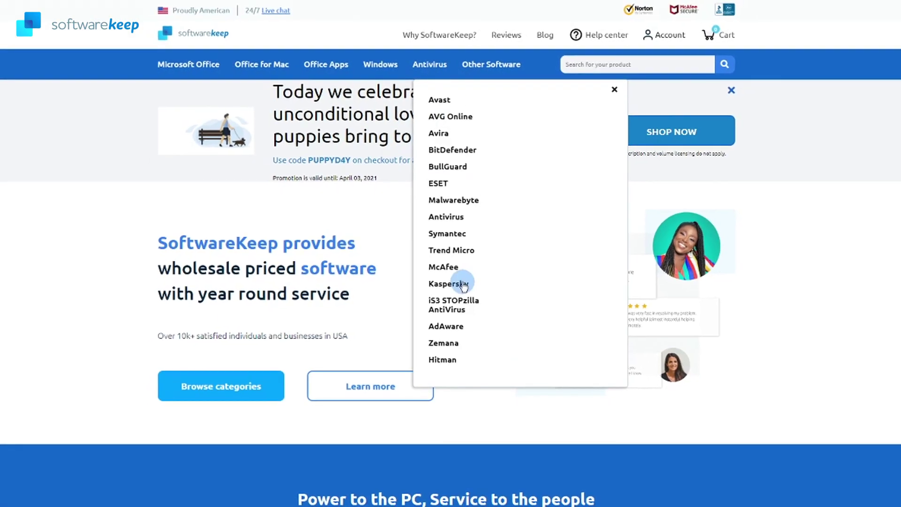
{"action": "left_click", "coordinate": [464, 284]}
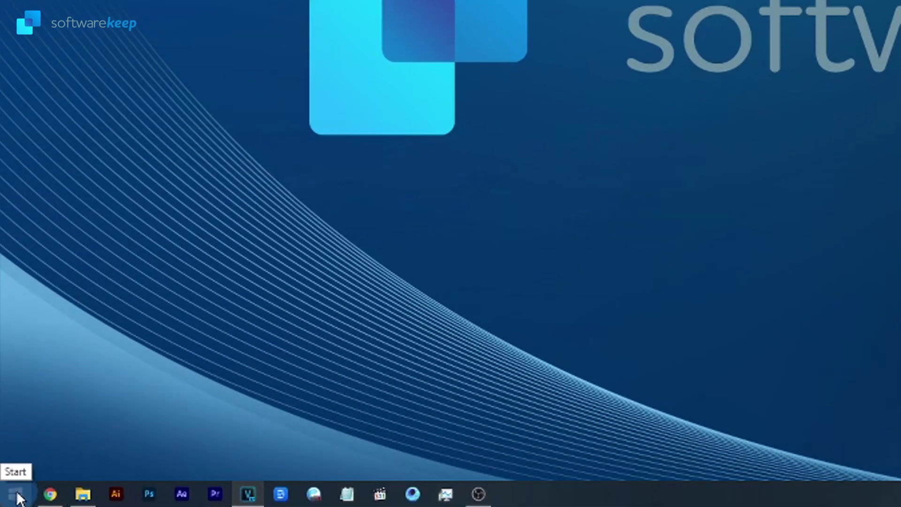
Restart the PC using the Start menu's power options.
{"action": "left_click", "coordinate": [17, 492]}
{"action": "left_click", "coordinate": [19, 462]}
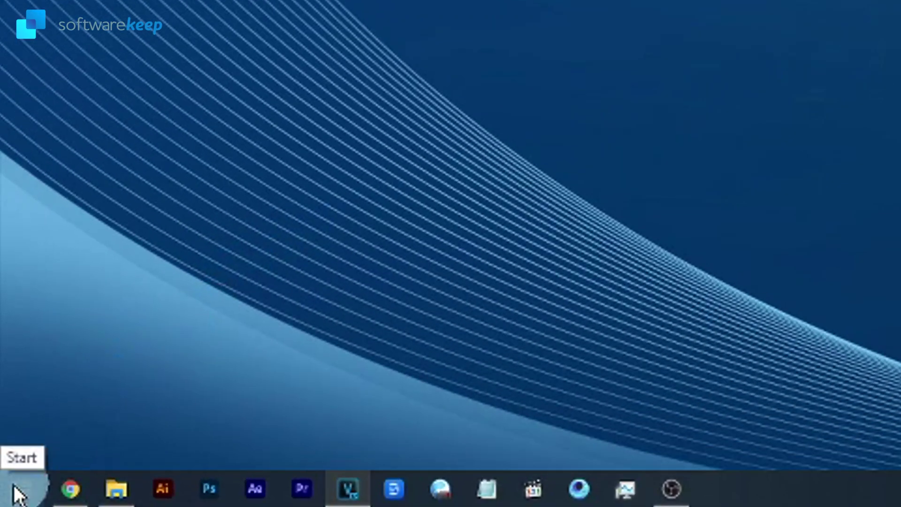
Launch Settings from Start search, go to Windows Update and check for updates.
{"action": "left_click", "coordinate": [19, 495]}
{"action": "type", "text": "settings"}
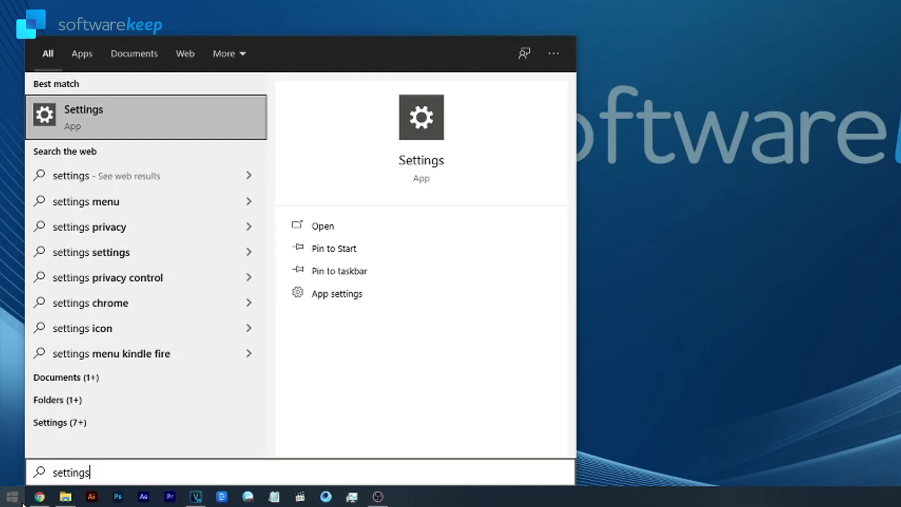
{"action": "key", "text": "Return"}
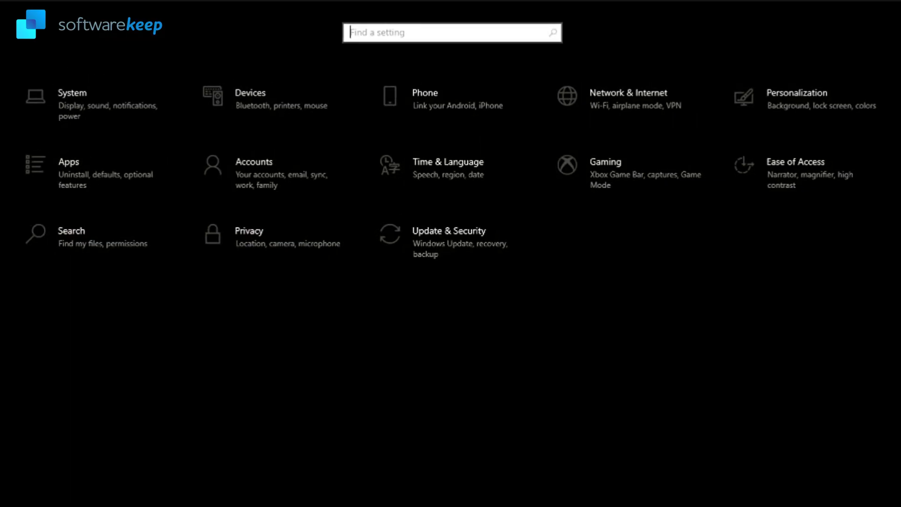
{"action": "left_click", "coordinate": [427, 255]}
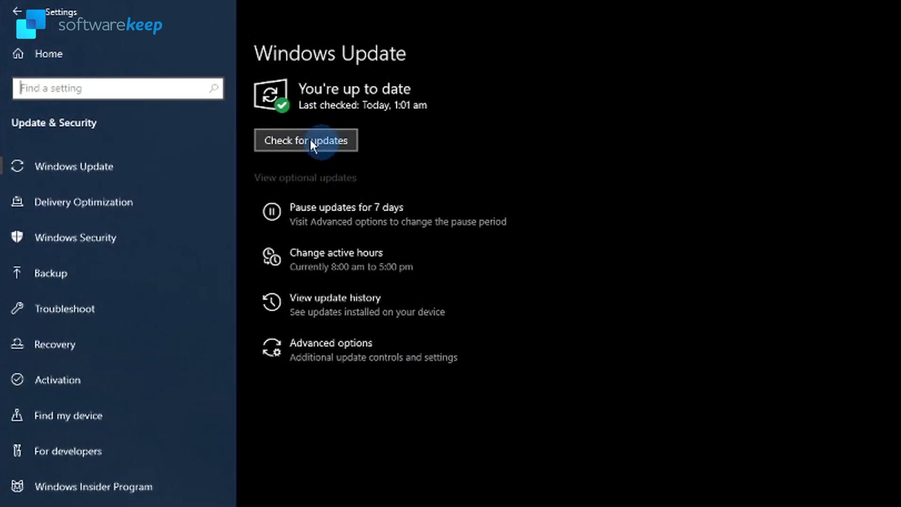
{"action": "left_click", "coordinate": [339, 144]}
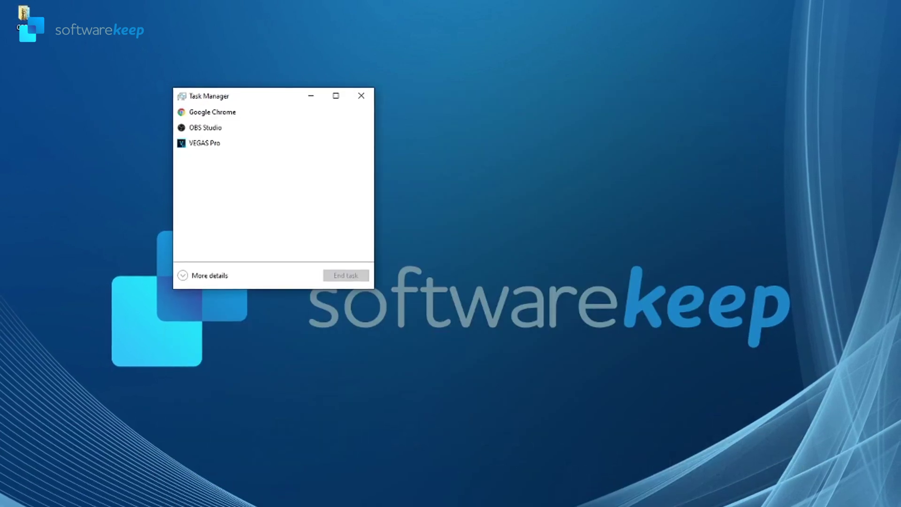
In full-details Task Manager, review the Your Phone, Cortana, Skype, Apple Push and uTorrent Web startup entries.
{"action": "left_click", "coordinate": [214, 274]}
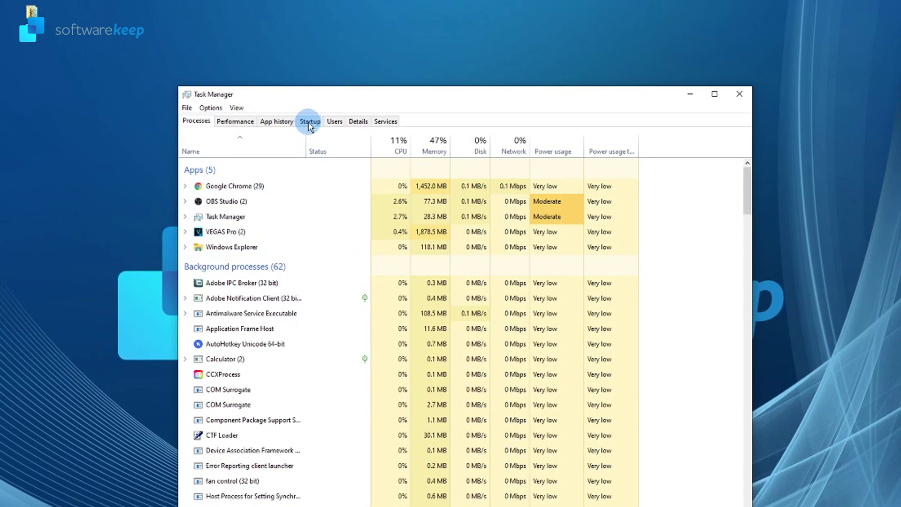
{"action": "left_click", "coordinate": [309, 123]}
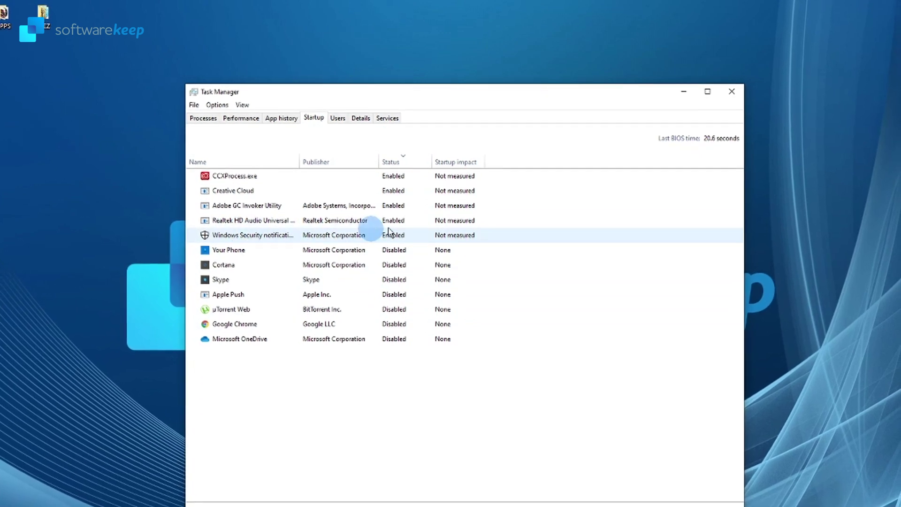
{"action": "left_click", "coordinate": [297, 250]}
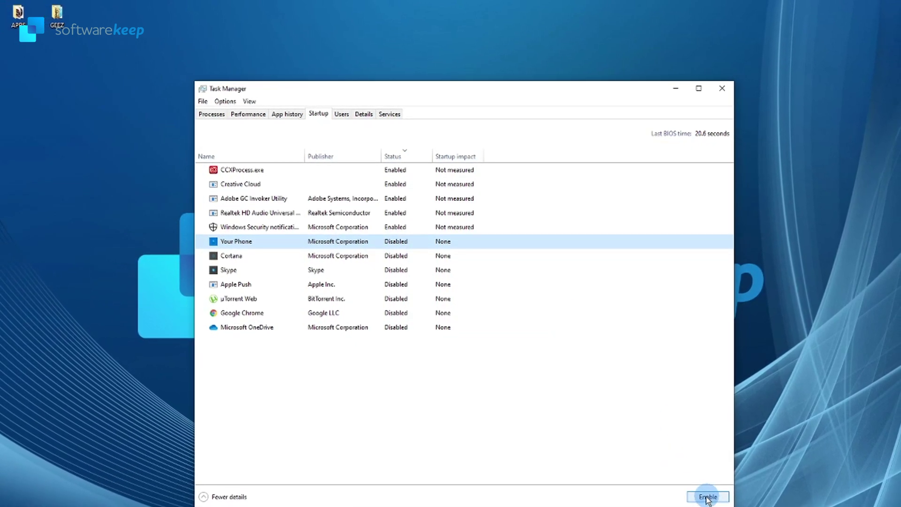
{"action": "left_click", "coordinate": [266, 257]}
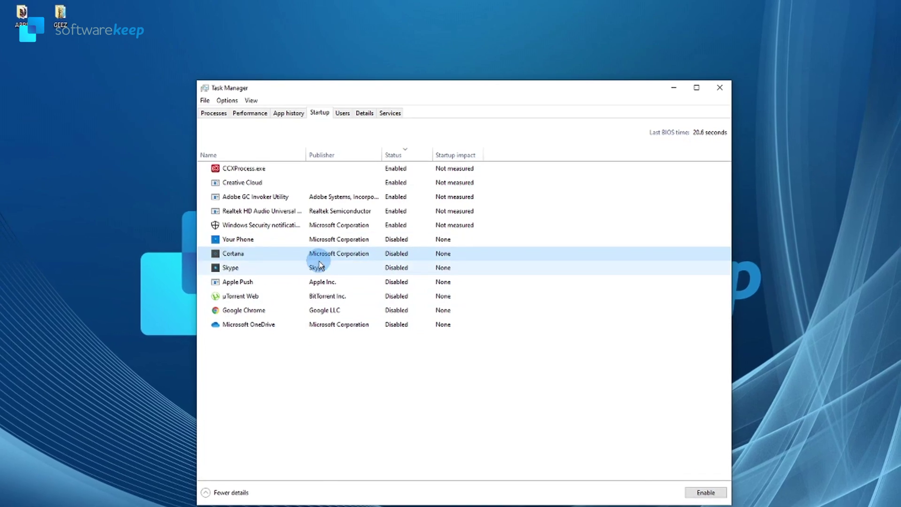
{"action": "left_click", "coordinate": [273, 269]}
{"action": "left_click", "coordinate": [291, 283]}
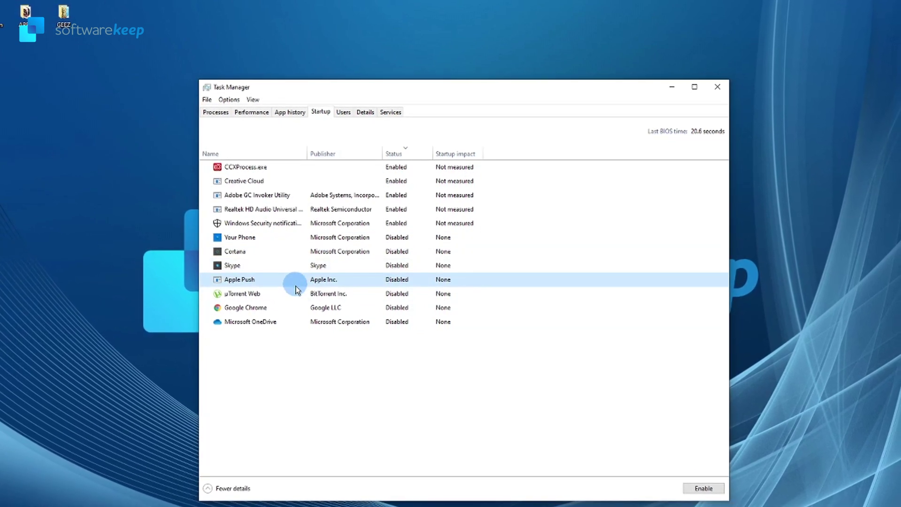
{"action": "left_click", "coordinate": [285, 295]}
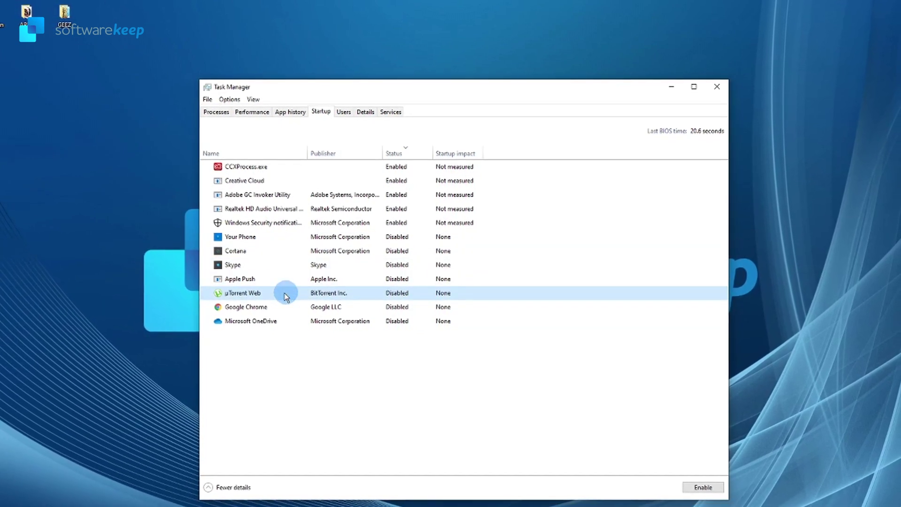
Toggle uTorrent Web's startup state so it ends disabled, then close Task Manager.
{"action": "left_click", "coordinate": [690, 481]}
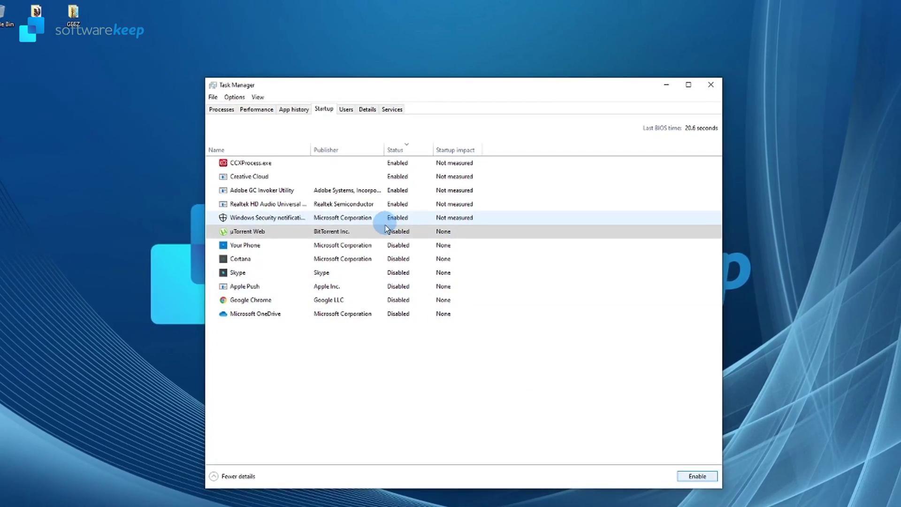
{"action": "left_click", "coordinate": [371, 232]}
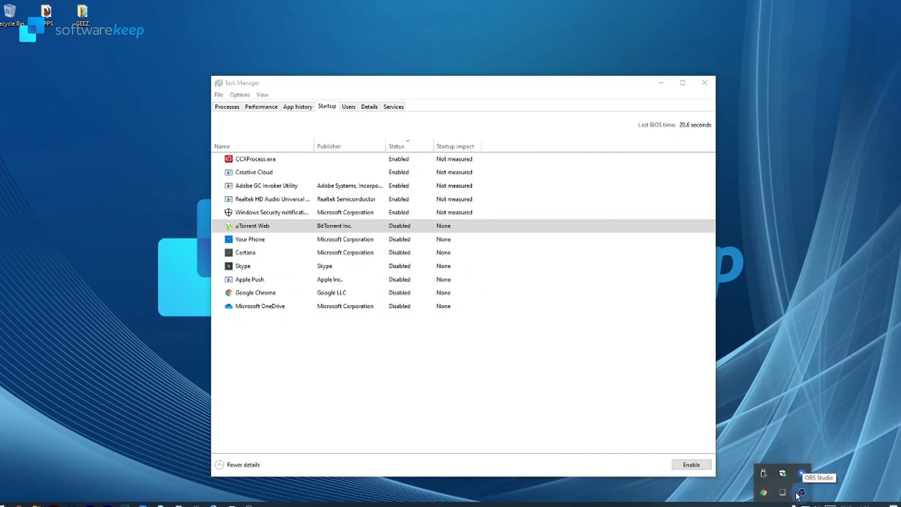
{"action": "left_click", "coordinate": [798, 471]}
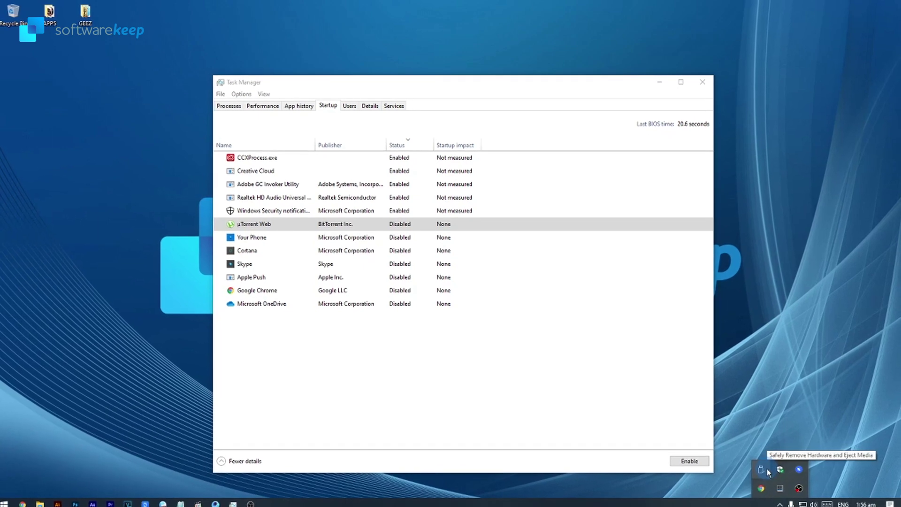
{"action": "left_click", "coordinate": [617, 403]}
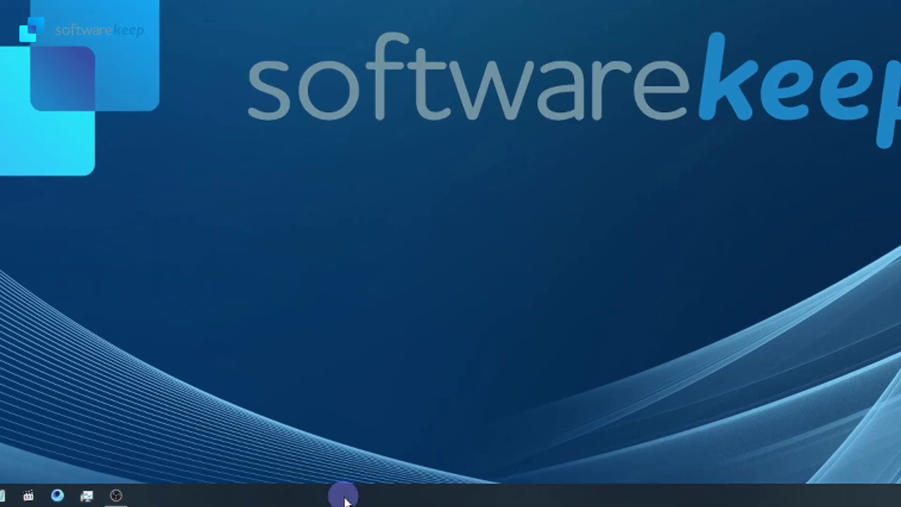
Reopen Task Manager from the taskbar, expand it to full details, and move it top-left.
{"action": "right_click", "coordinate": [390, 502]}
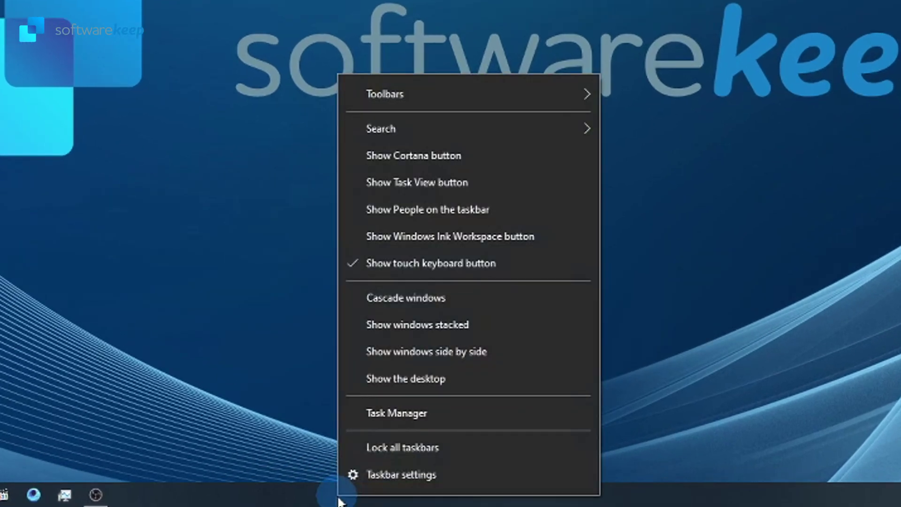
{"action": "left_click", "coordinate": [439, 414]}
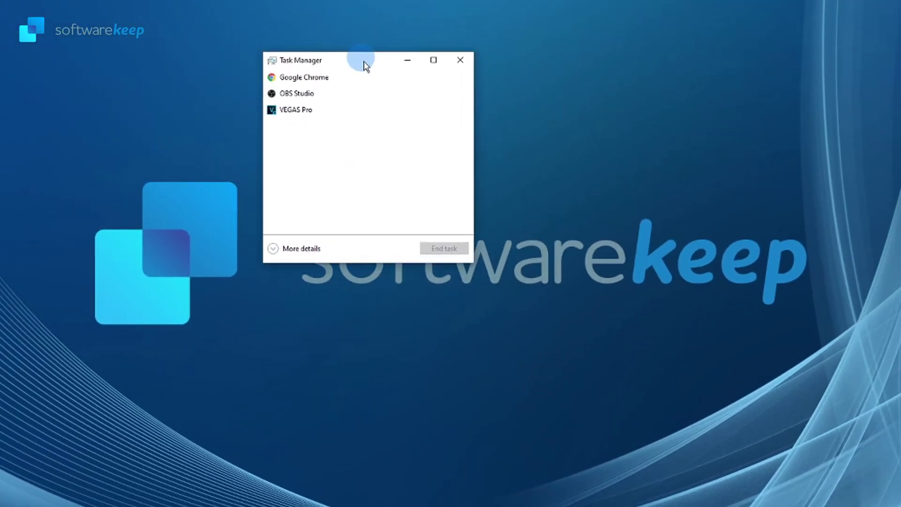
{"action": "left_click_drag", "start_coordinate": [366, 64], "coordinate": [416, 148]}
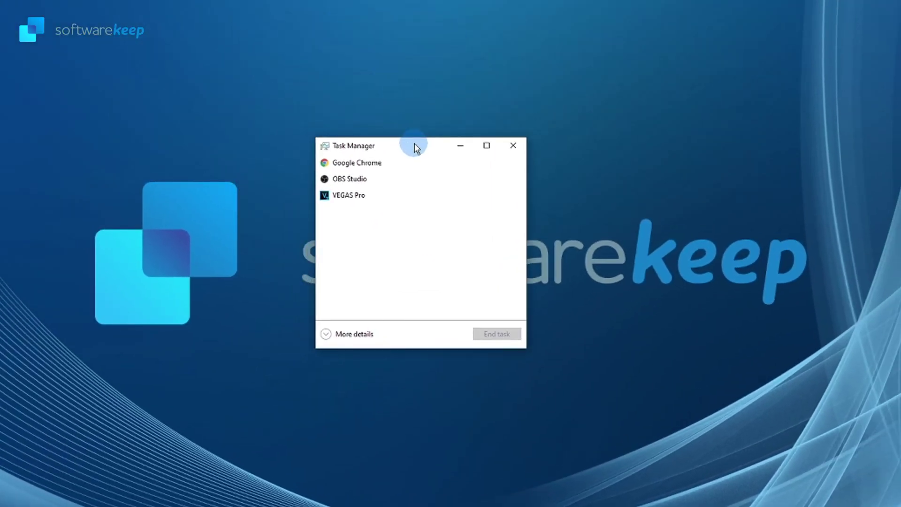
{"action": "left_click", "coordinate": [340, 333]}
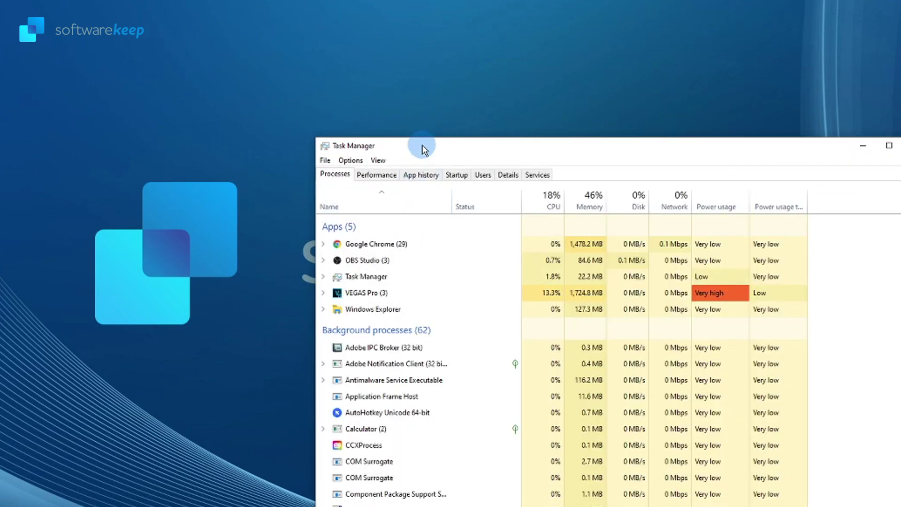
{"action": "left_click_drag", "start_coordinate": [422, 149], "coordinate": [294, 21]}
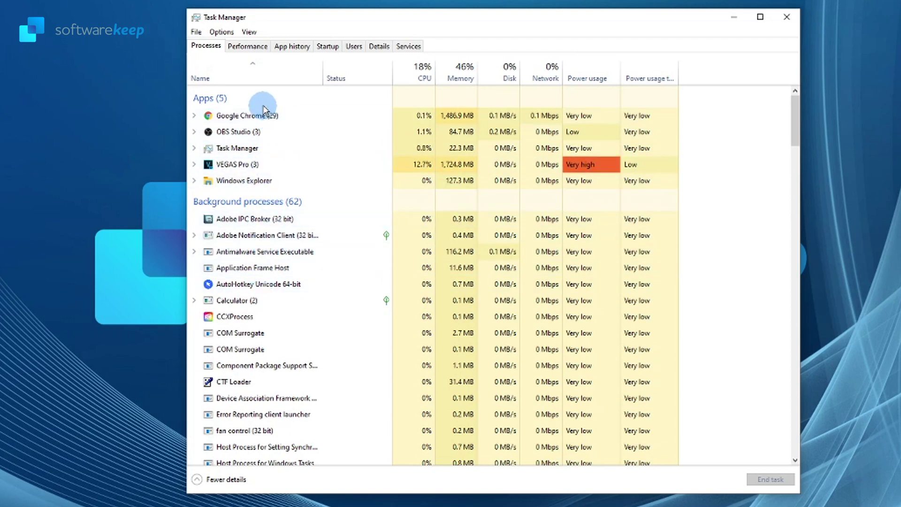
On the Startup tab, disable µTorrent Web and Adobe GC Invoker Utility.
{"action": "left_click", "coordinate": [327, 46]}
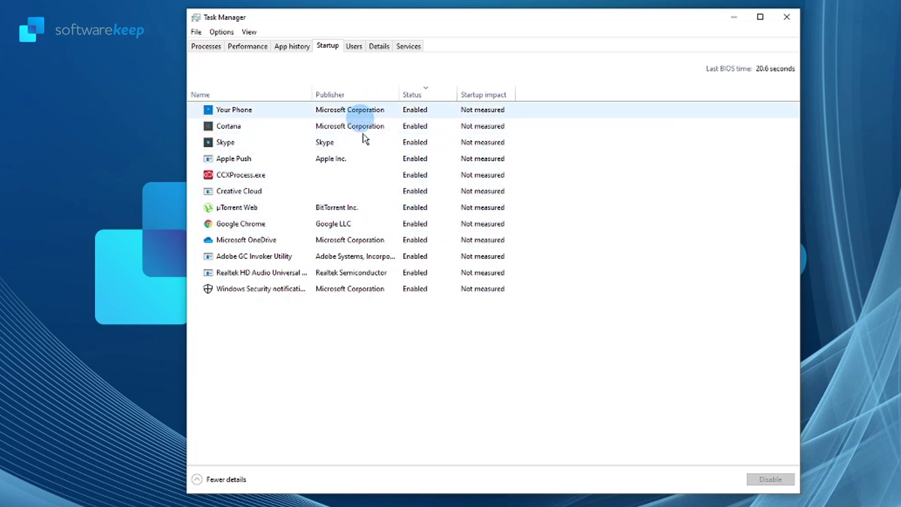
{"action": "left_click", "coordinate": [362, 113]}
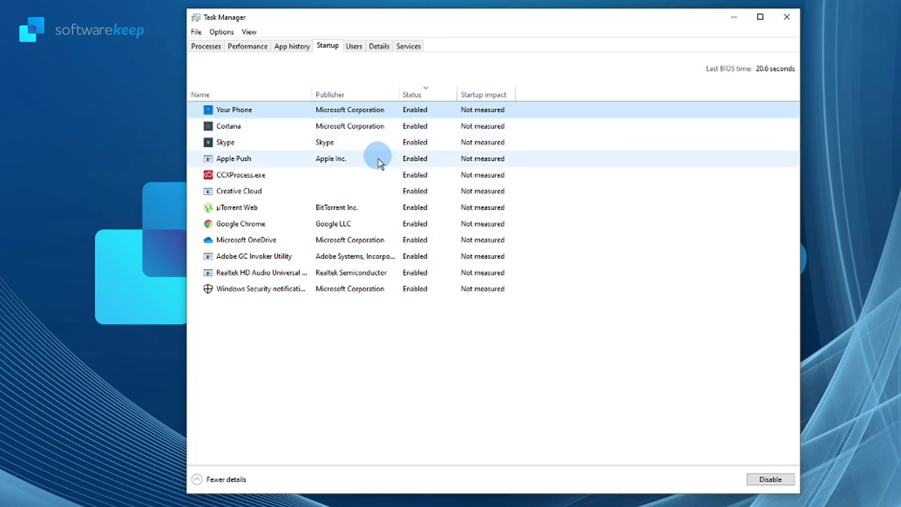
{"action": "left_click", "coordinate": [383, 207]}
{"action": "left_click", "coordinate": [417, 207]}
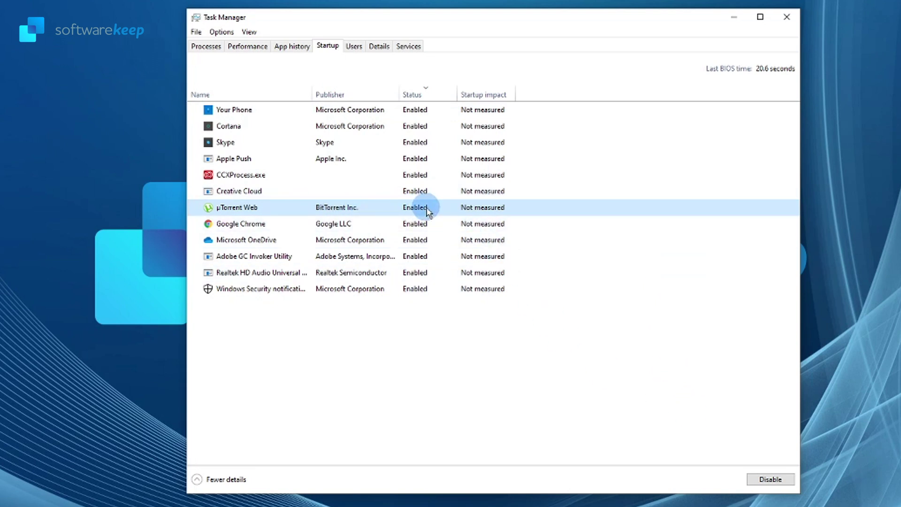
{"action": "left_click", "coordinate": [765, 481]}
{"action": "left_click", "coordinate": [407, 293]}
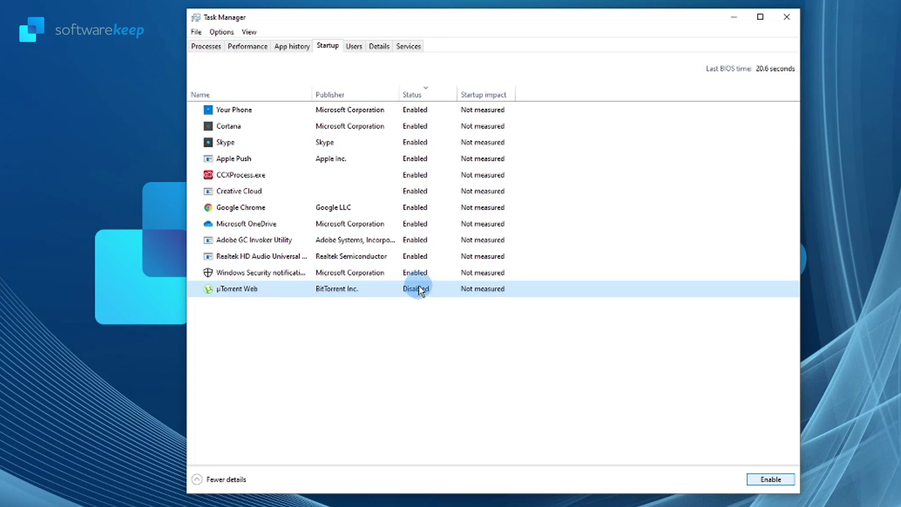
{"action": "left_click", "coordinate": [413, 239]}
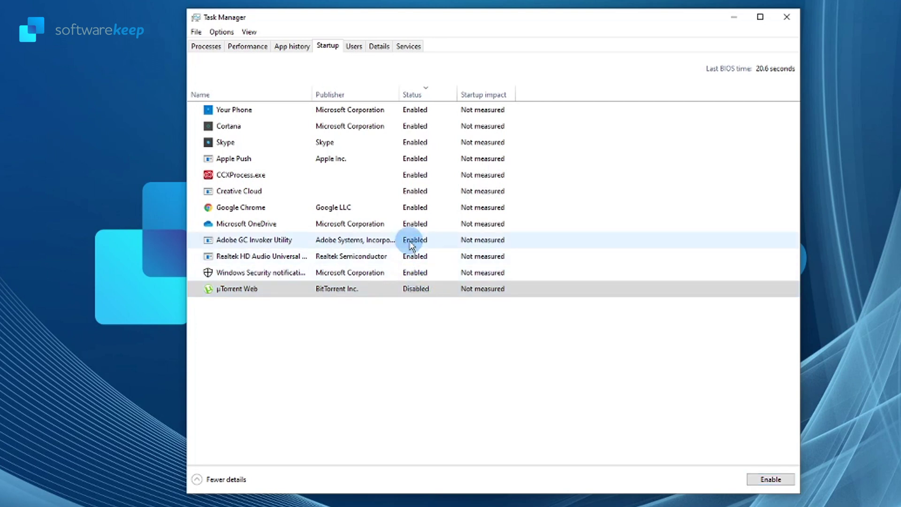
{"action": "left_click", "coordinate": [781, 483]}
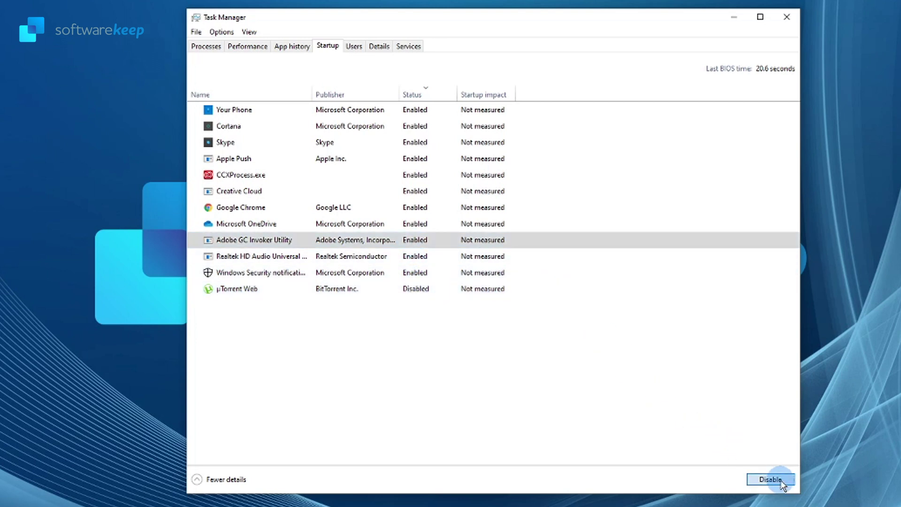
{"action": "left_click", "coordinate": [463, 273]}
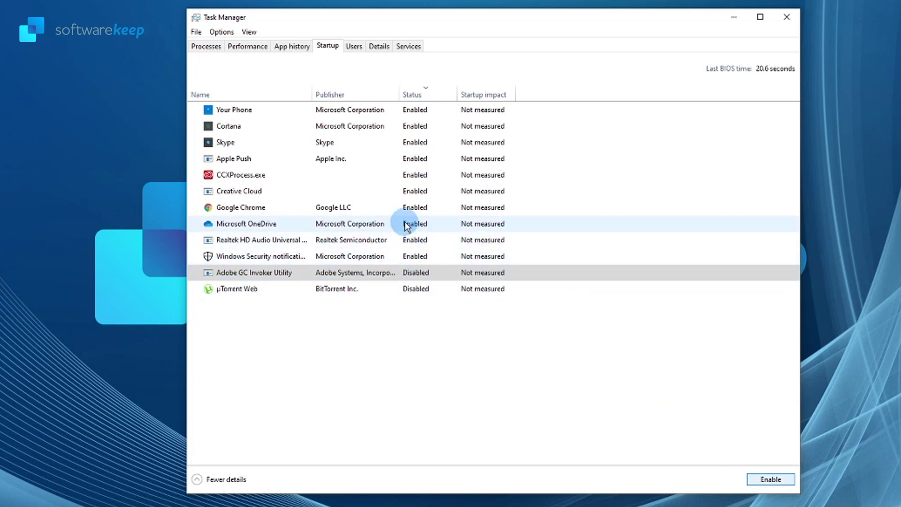
Disable Google Chrome, Creative Cloud and CCXProcess.exe at startup.
{"action": "left_click", "coordinate": [417, 209]}
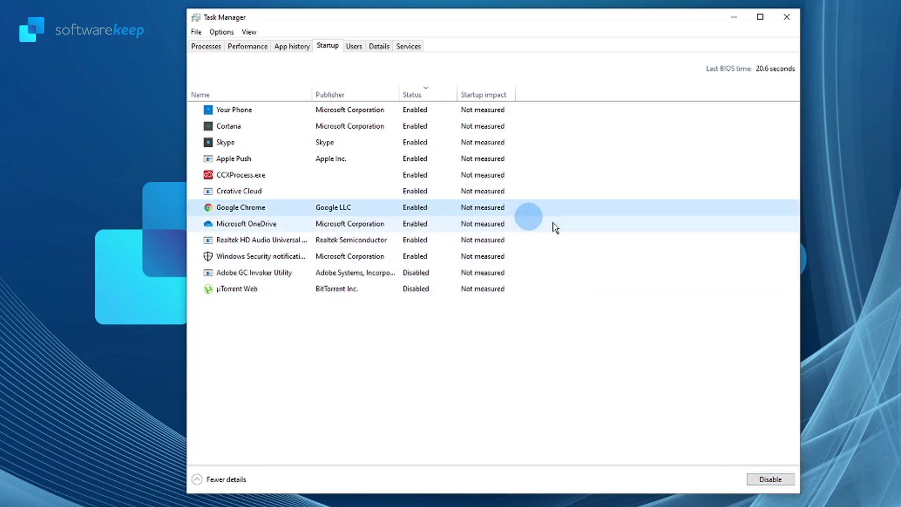
{"action": "left_click", "coordinate": [763, 478]}
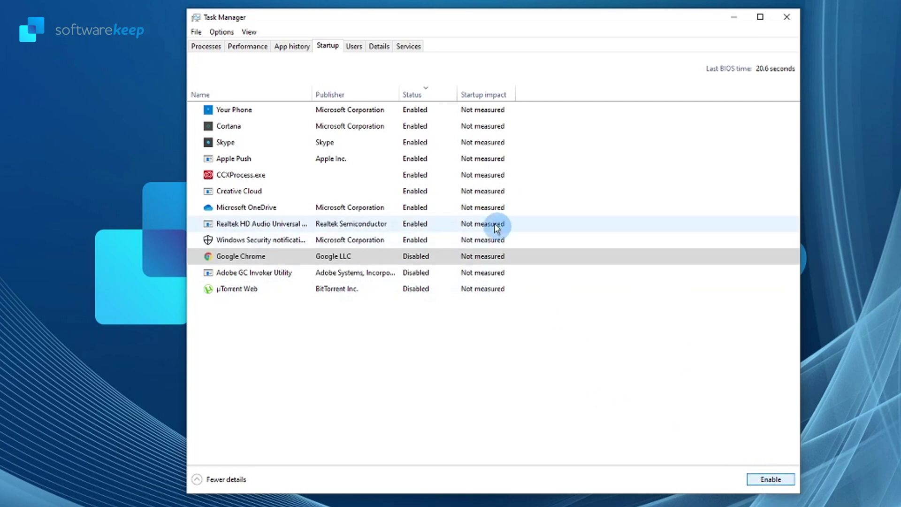
{"action": "left_click", "coordinate": [415, 191]}
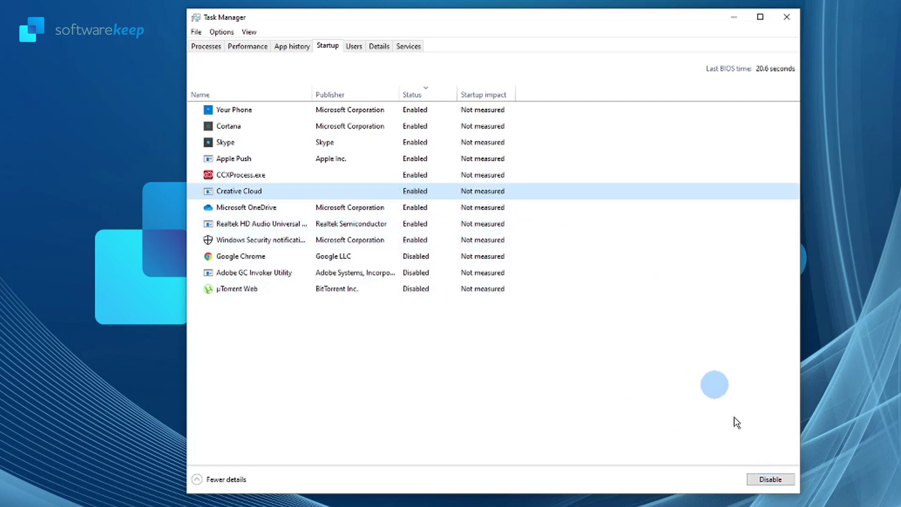
{"action": "left_click", "coordinate": [783, 479]}
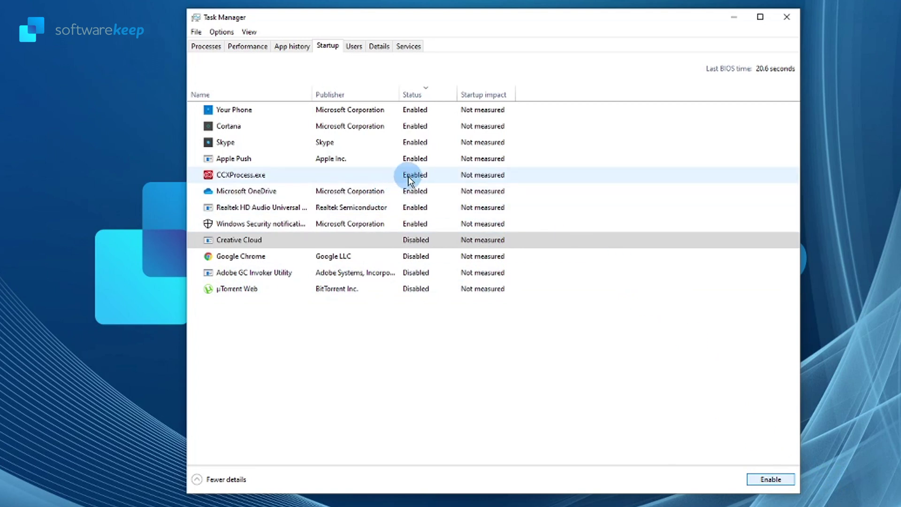
{"action": "left_click", "coordinate": [409, 178]}
{"action": "left_click", "coordinate": [772, 478]}
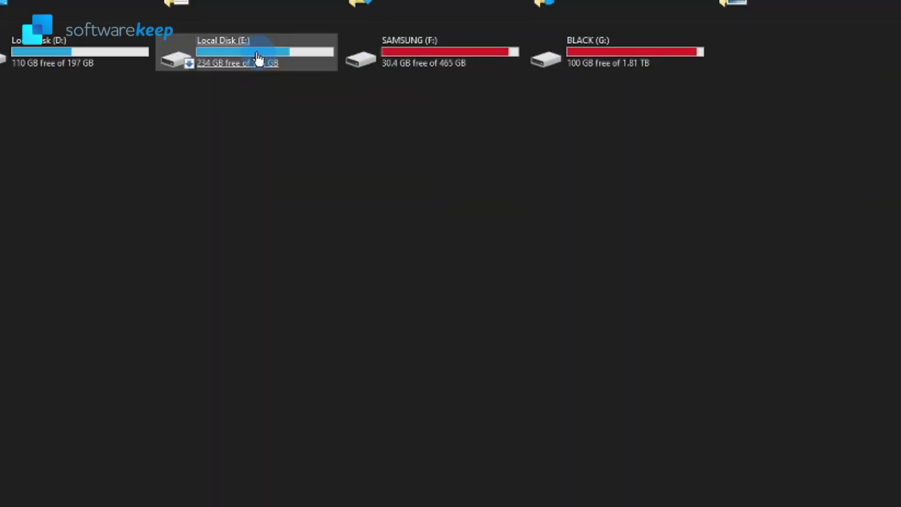
{"action": "right_click", "coordinate": [259, 59]}
Scan Local Disk (E:) for file system errors from its Properties Tools tab.
{"action": "left_click", "coordinate": [301, 414]}
{"action": "left_click", "coordinate": [362, 107]}
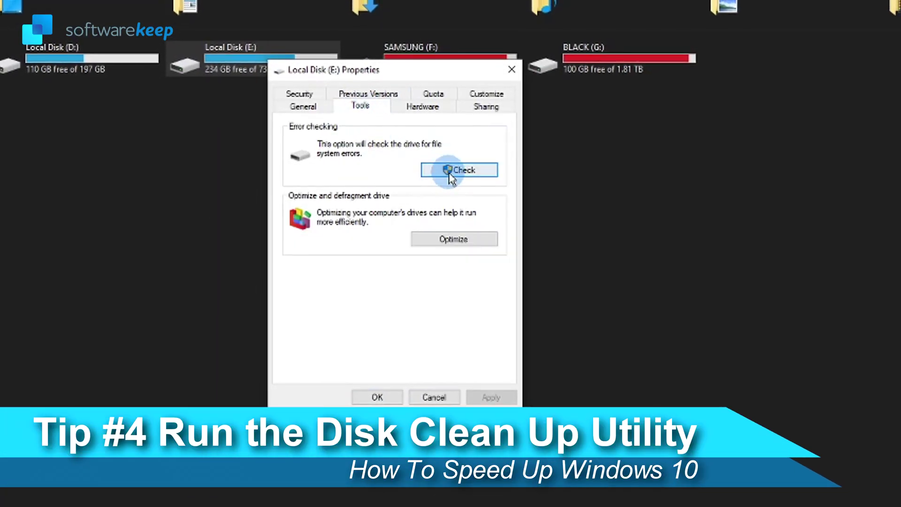
{"action": "left_click", "coordinate": [455, 169]}
{"action": "left_click", "coordinate": [507, 228]}
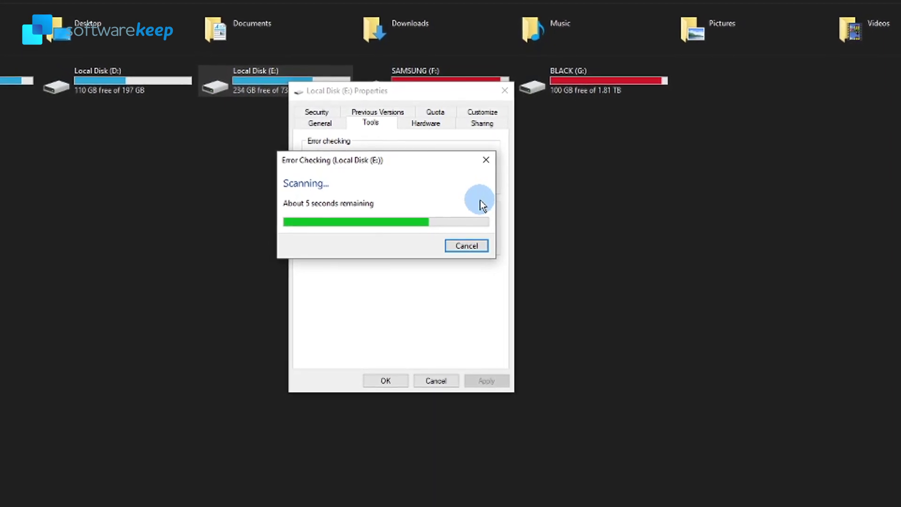
{"action": "left_click", "coordinate": [471, 237]}
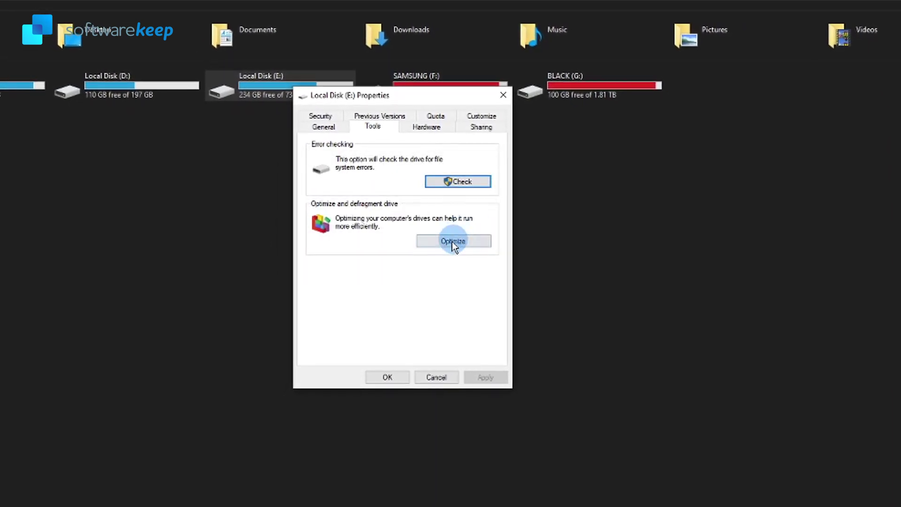
Start optimizing drive (E:), stop it, and close Optimize Drives and the Properties window.
{"action": "left_click", "coordinate": [454, 241]}
{"action": "left_click", "coordinate": [441, 230]}
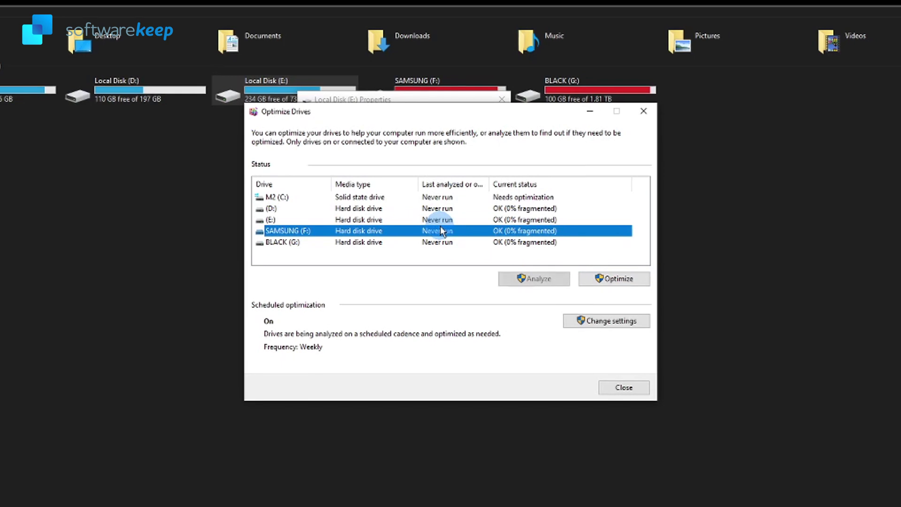
{"action": "left_click", "coordinate": [441, 219]}
{"action": "left_click", "coordinate": [599, 279]}
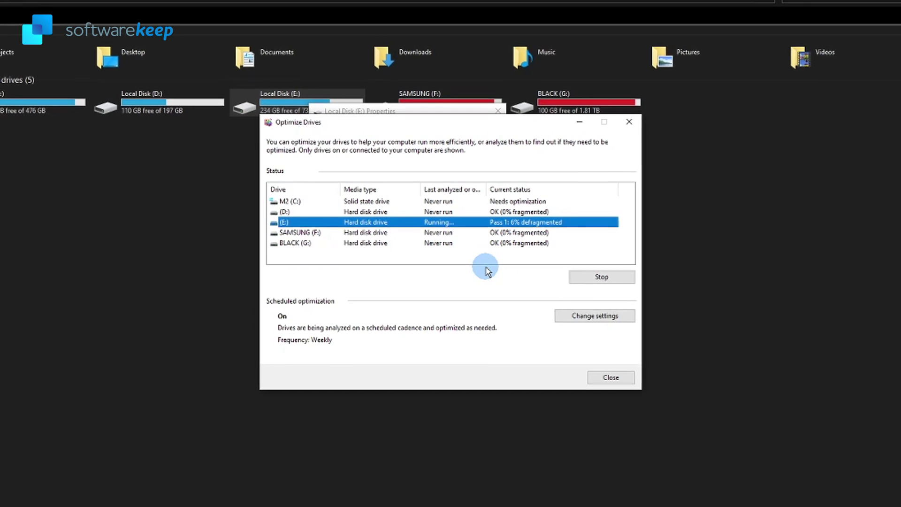
{"action": "left_click", "coordinate": [588, 277]}
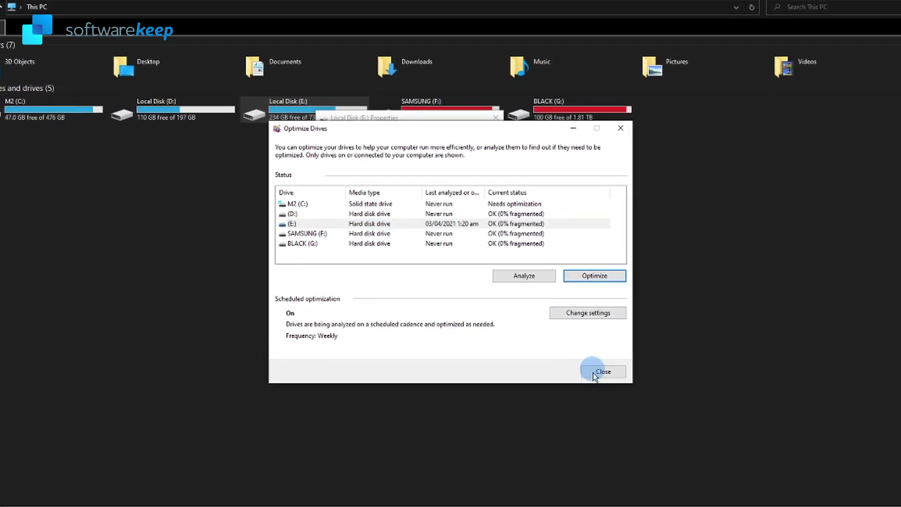
{"action": "left_click", "coordinate": [606, 374]}
{"action": "left_click", "coordinate": [397, 359]}
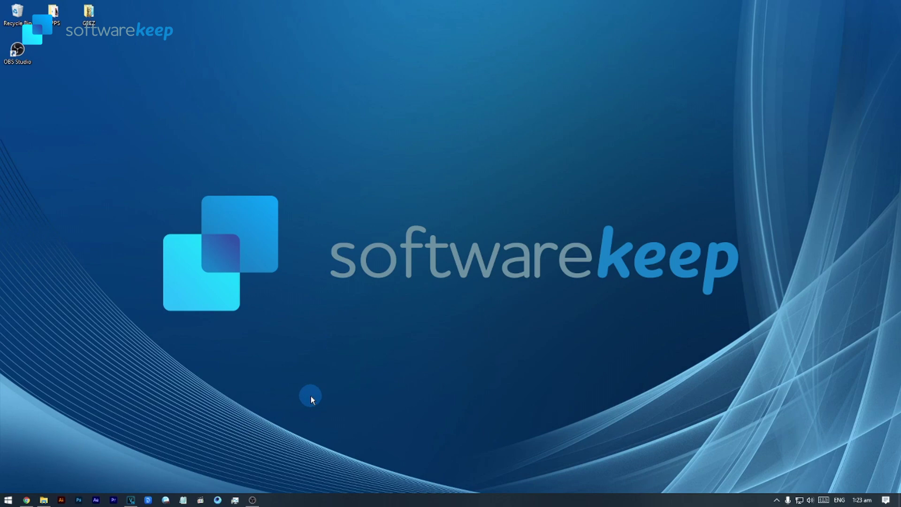
Run Disk Cleanup on M2 (C:) and permanently delete the Recycle Bin files.
{"action": "key", "text": "super"}
{"action": "type", "text": "disk c"}
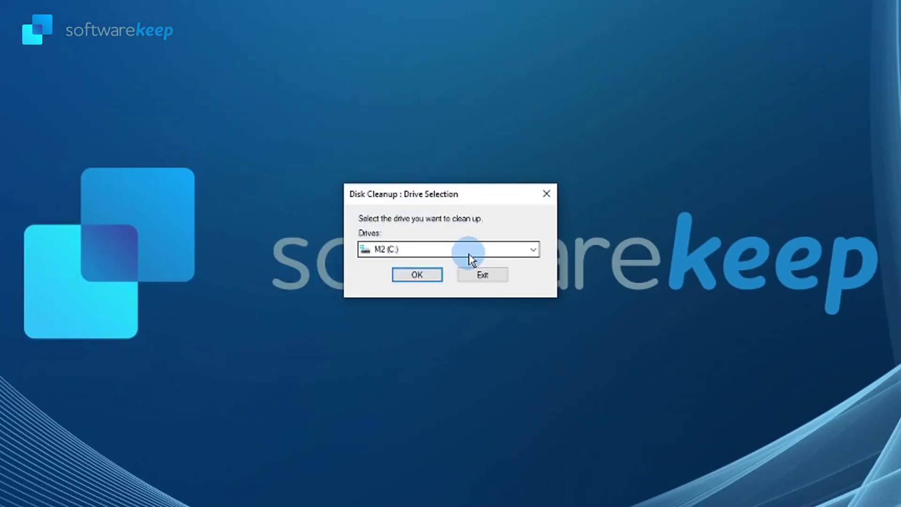
{"action": "left_click", "coordinate": [532, 252]}
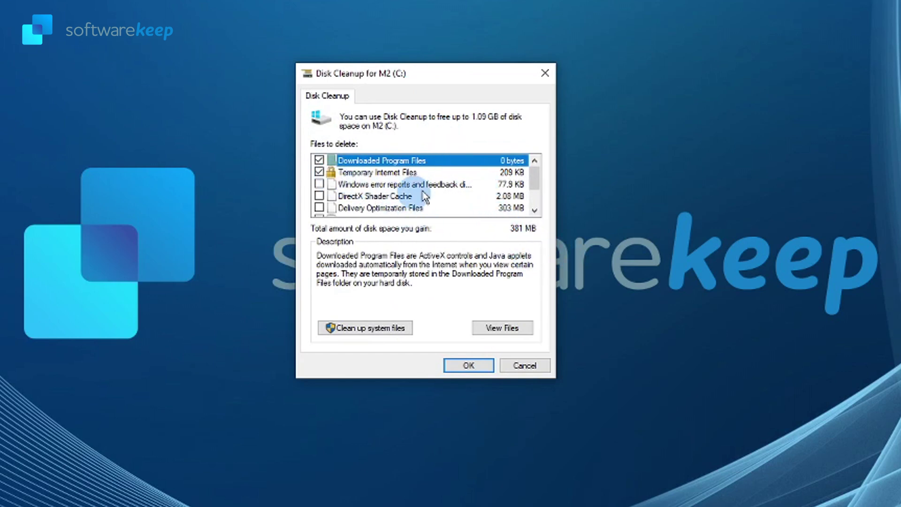
{"action": "left_click_drag", "start_coordinate": [538, 183], "coordinate": [534, 188]}
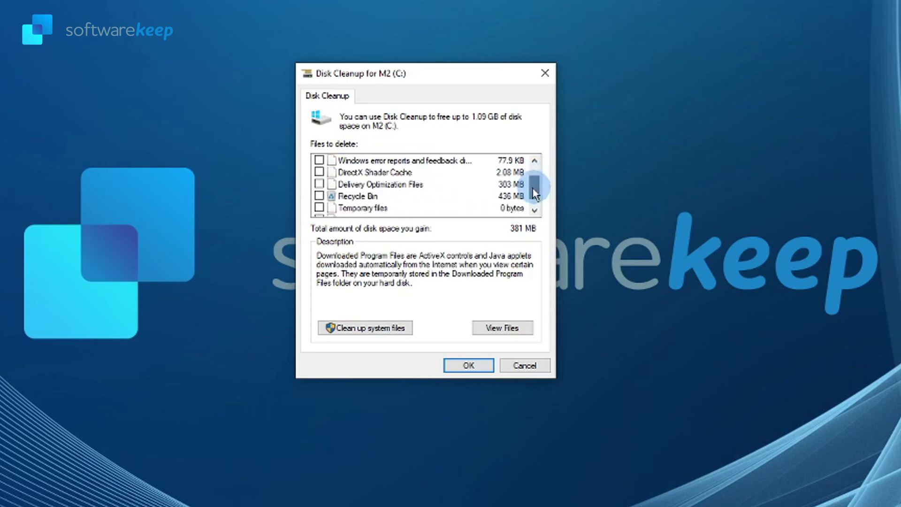
{"action": "left_click", "coordinate": [319, 196]}
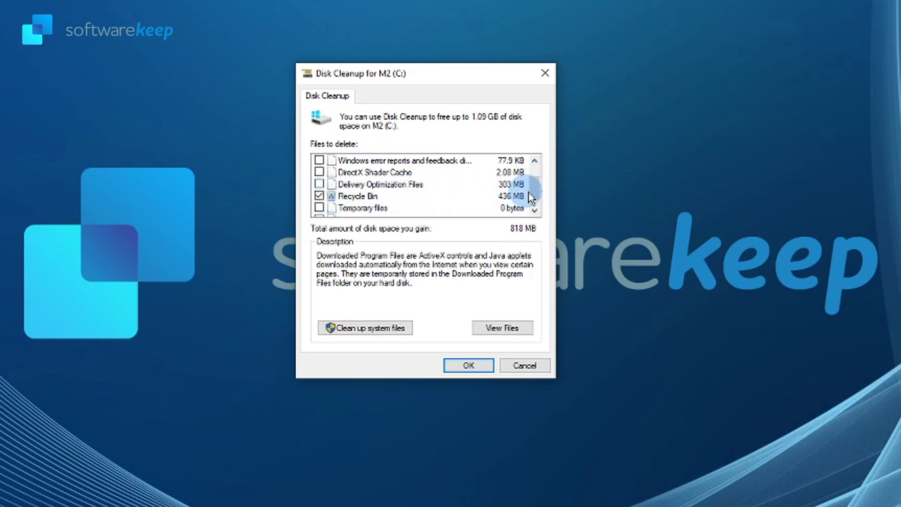
{"action": "left_click_drag", "start_coordinate": [538, 197], "coordinate": [538, 202]}
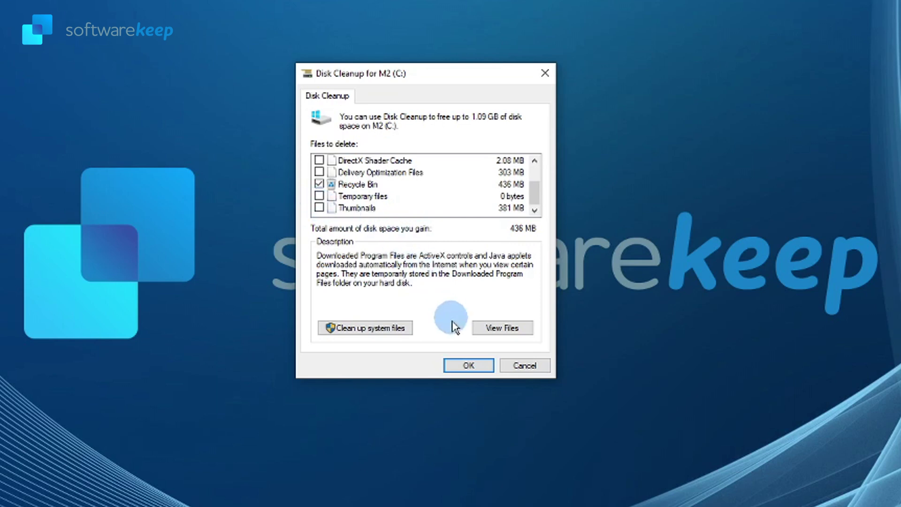
{"action": "left_click", "coordinate": [456, 369]}
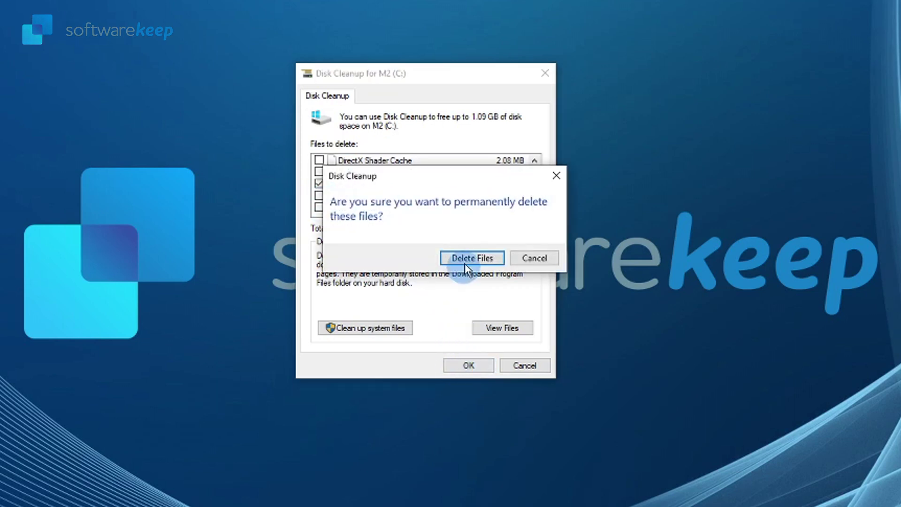
{"action": "left_click", "coordinate": [467, 258]}
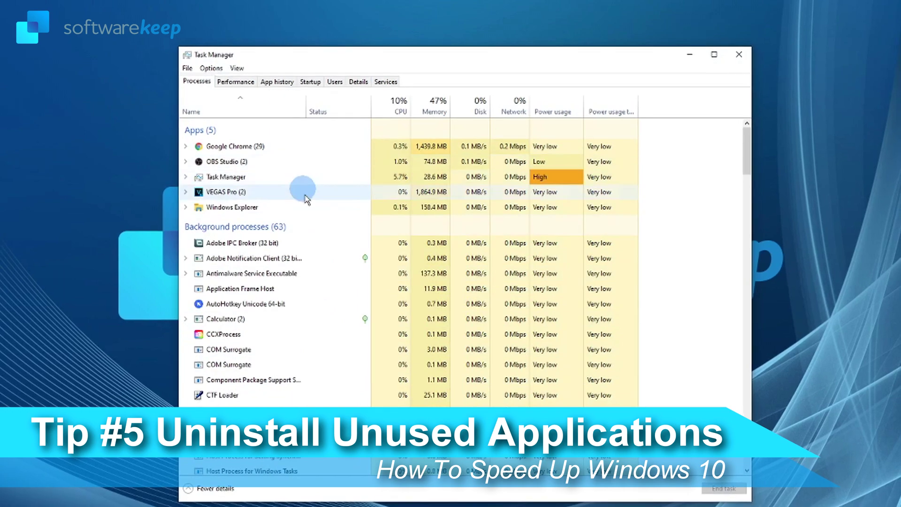
Scroll through Task Manager's apps, background processes and Windows processes to the end.
{"action": "scroll", "coordinate": [615, 244], "scroll_direction": "down", "scroll_amount": 9}
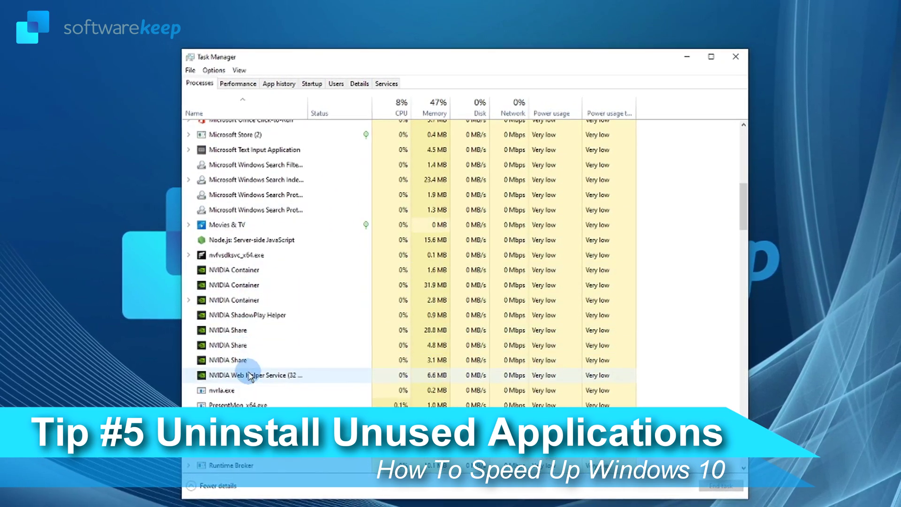
{"action": "scroll", "coordinate": [237, 425], "scroll_direction": "down", "scroll_amount": 8}
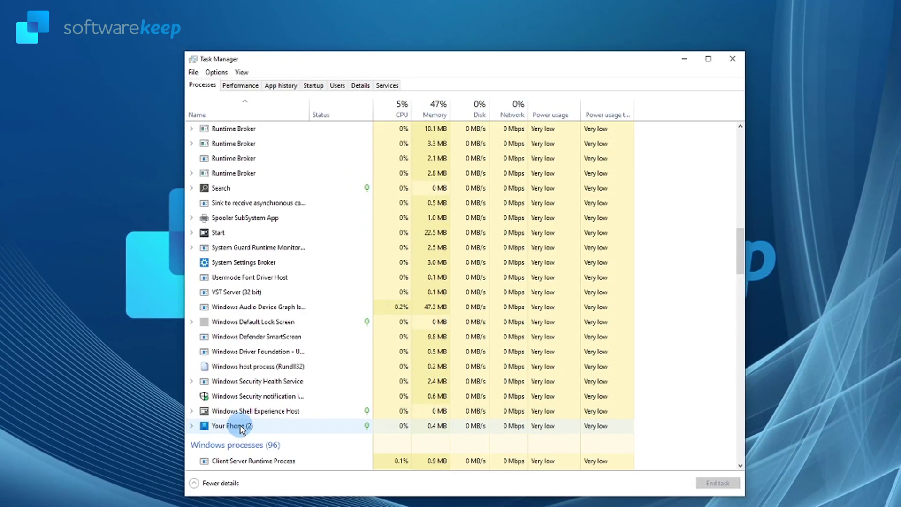
{"action": "scroll", "coordinate": [262, 443], "scroll_direction": "down", "scroll_amount": 15}
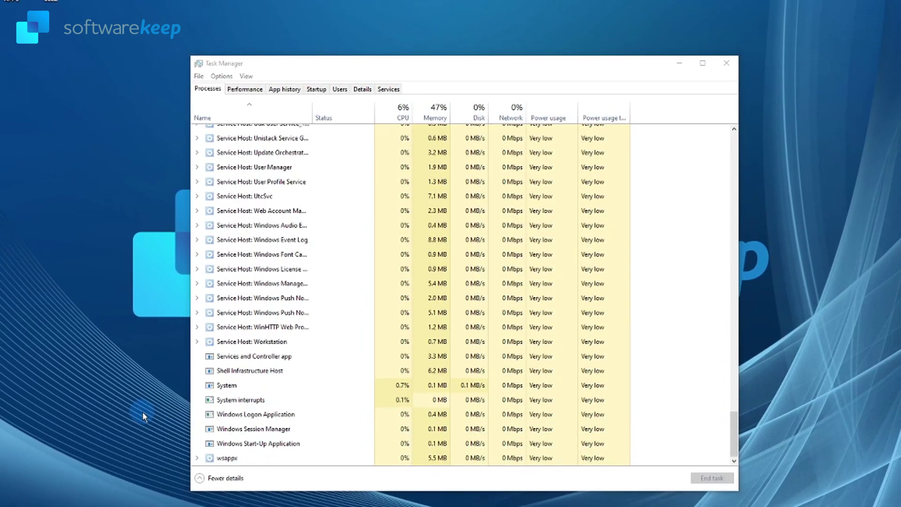
{"action": "key", "text": "super"}
Launch Windows Settings by searching 'settings' and go to the Apps section.
{"action": "type", "text": "settings"}
{"action": "key", "text": "Return"}
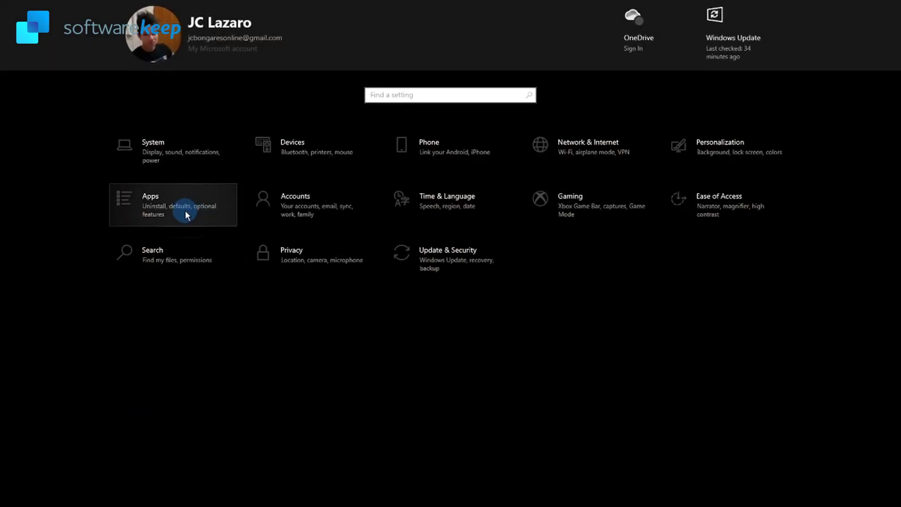
{"action": "left_click", "coordinate": [185, 210]}
Browse Apps & features, expanding Visual C++ 2012 x64, Visual C++ 2013 x64 and Mixed Reality Portal.
{"action": "scroll", "coordinate": [255, 336], "scroll_direction": "down", "scroll_amount": 15}
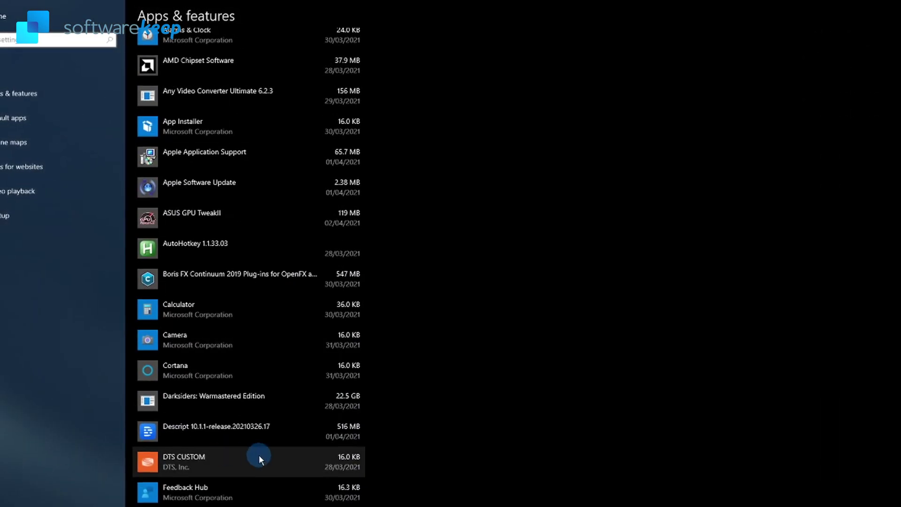
{"action": "scroll", "coordinate": [264, 463], "scroll_direction": "down", "scroll_amount": 15}
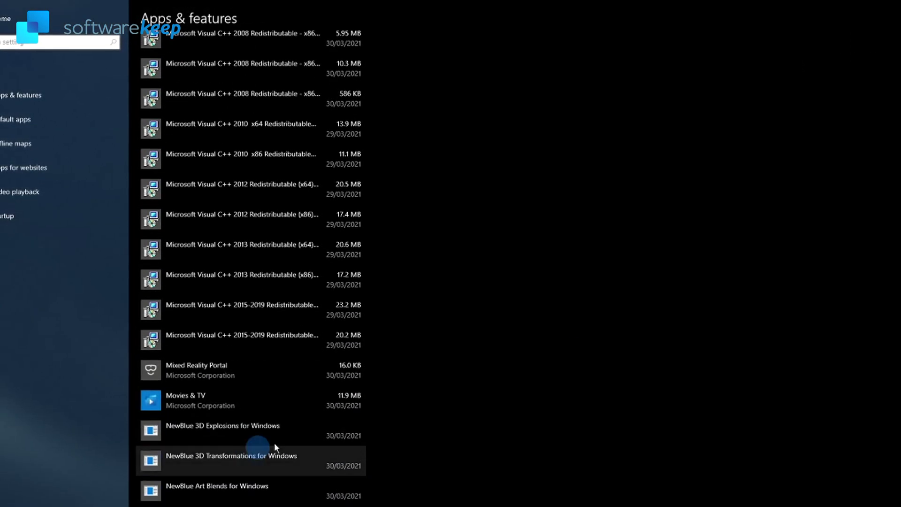
{"action": "left_click", "coordinate": [219, 193]}
{"action": "left_click", "coordinate": [223, 291]}
{"action": "scroll", "coordinate": [253, 362], "scroll_direction": "down", "scroll_amount": 2}
{"action": "left_click", "coordinate": [232, 335]}
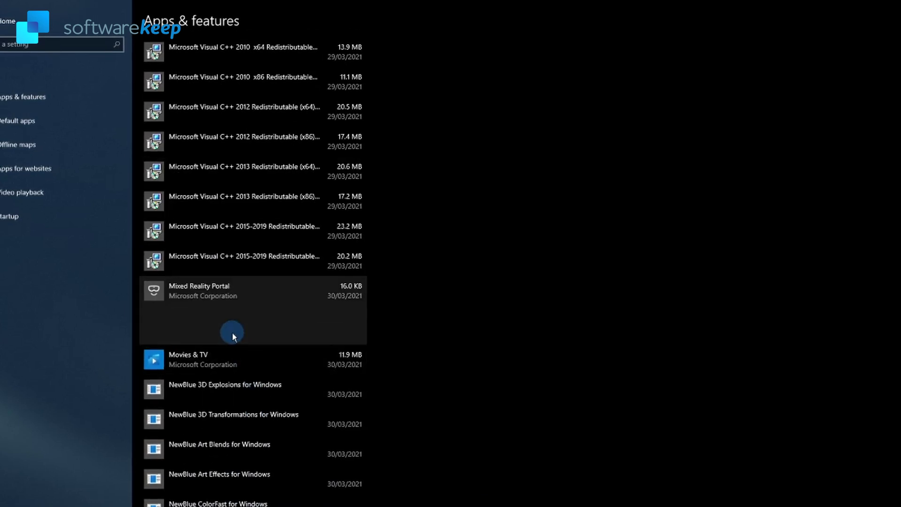
{"action": "scroll", "coordinate": [233, 346], "scroll_direction": "down", "scroll_amount": 6}
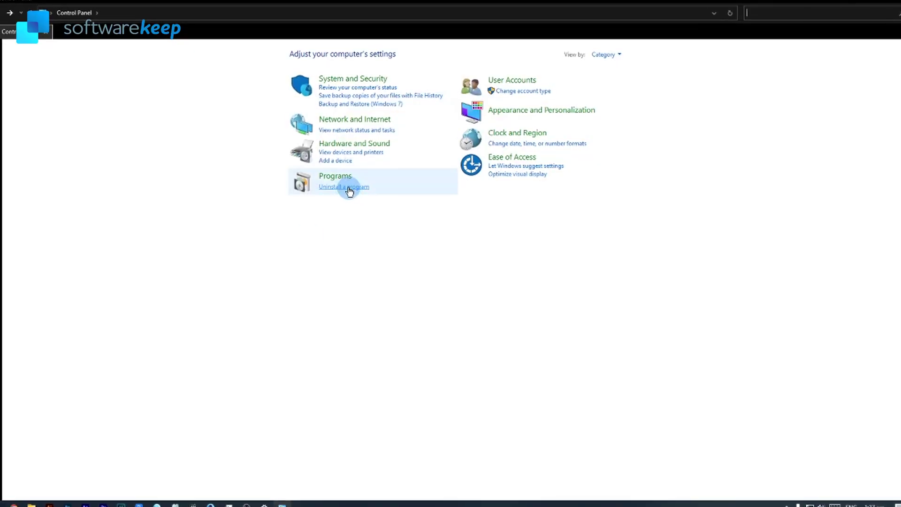
Review Programs and Features, selecting Boris FX Continuum, Adobe Premiere Pro 2021 and another program for details.
{"action": "left_click", "coordinate": [346, 187]}
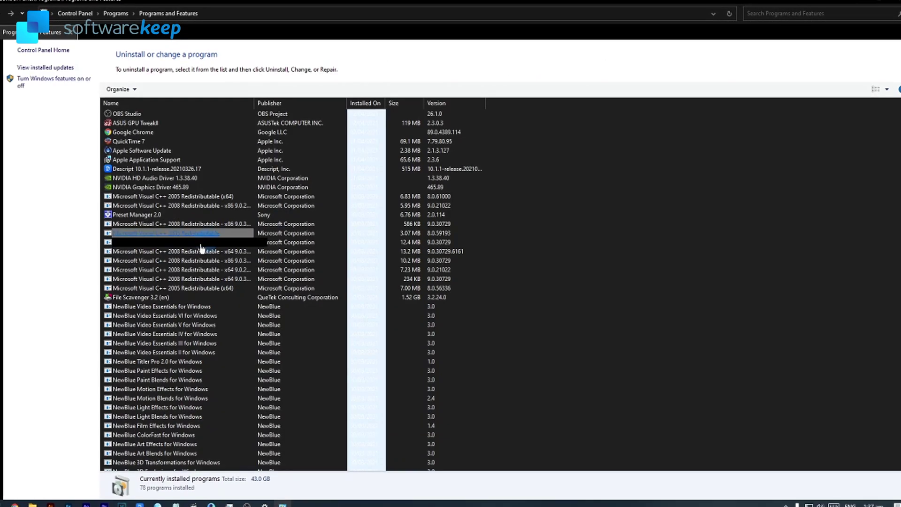
{"action": "scroll", "coordinate": [155, 385], "scroll_direction": "down", "scroll_amount": 5}
{"action": "left_click", "coordinate": [188, 352]}
{"action": "scroll", "coordinate": [165, 399], "scroll_direction": "down", "scroll_amount": 6}
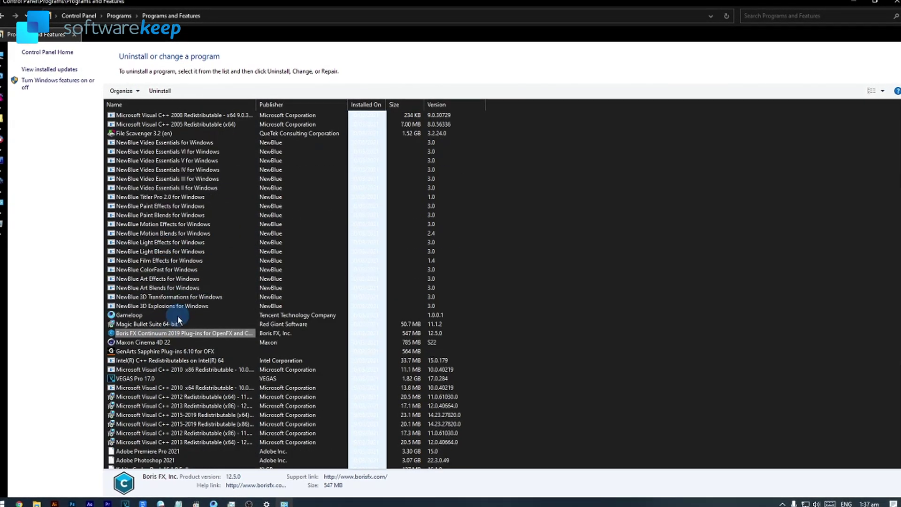
{"action": "scroll", "coordinate": [163, 403], "scroll_direction": "down", "scroll_amount": 2}
{"action": "left_click", "coordinate": [148, 260]}
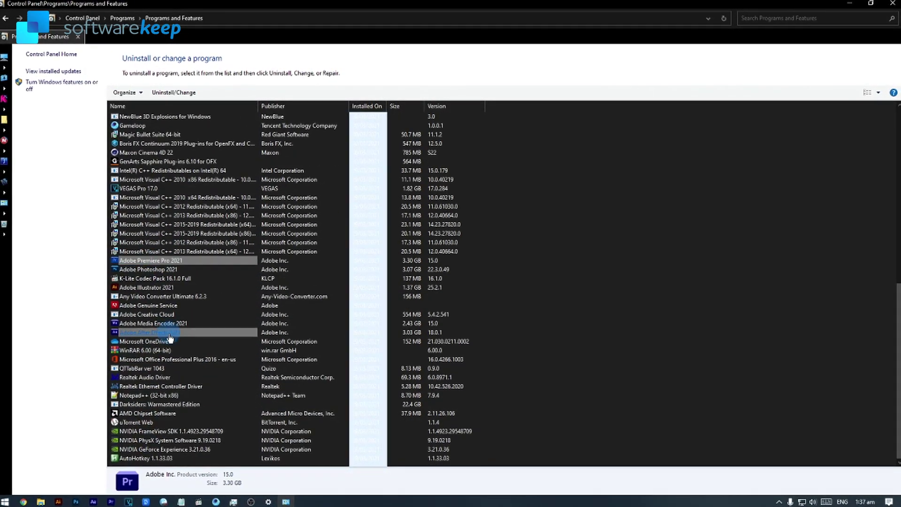
{"action": "left_click", "coordinate": [166, 356]}
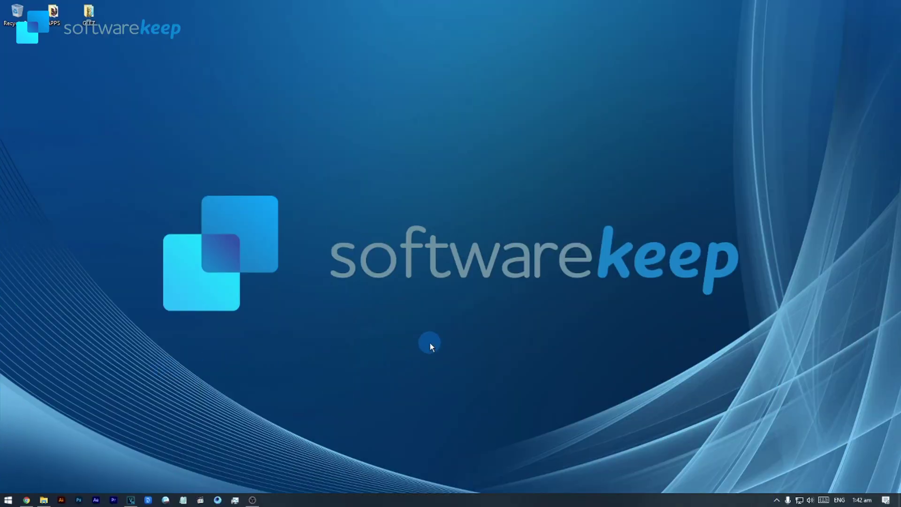
{"action": "key", "text": "super"}
Relaunch Settings via a 'setti' search and scroll the Apps & features list.
{"action": "type", "text": "setti"}
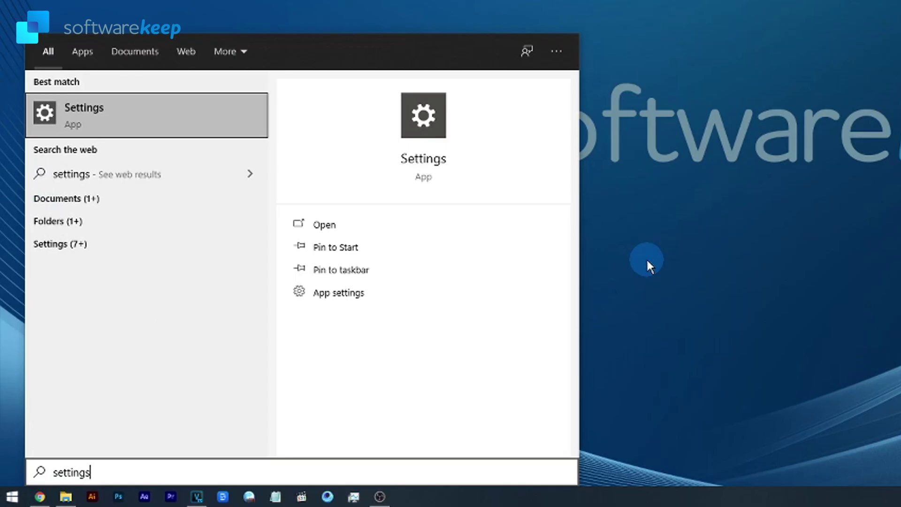
{"action": "key", "text": "Return"}
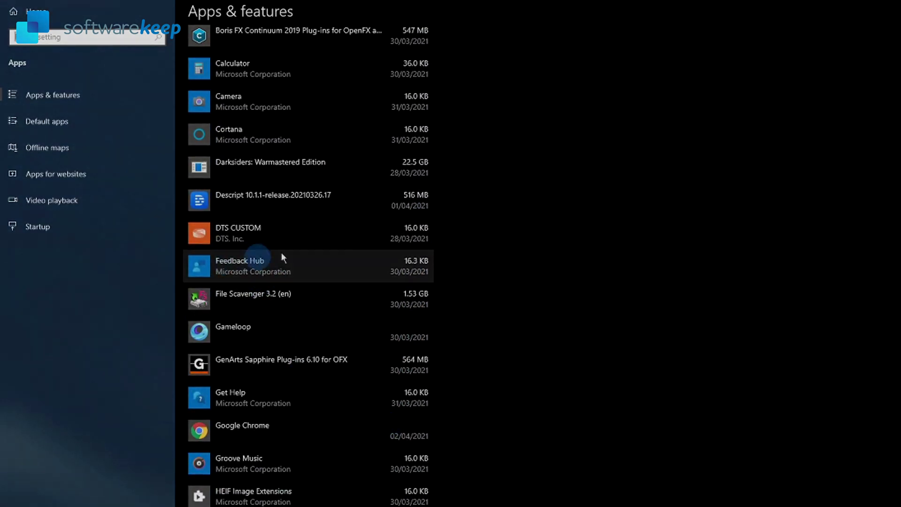
{"action": "scroll", "coordinate": [316, 383], "scroll_direction": "down", "scroll_amount": 4}
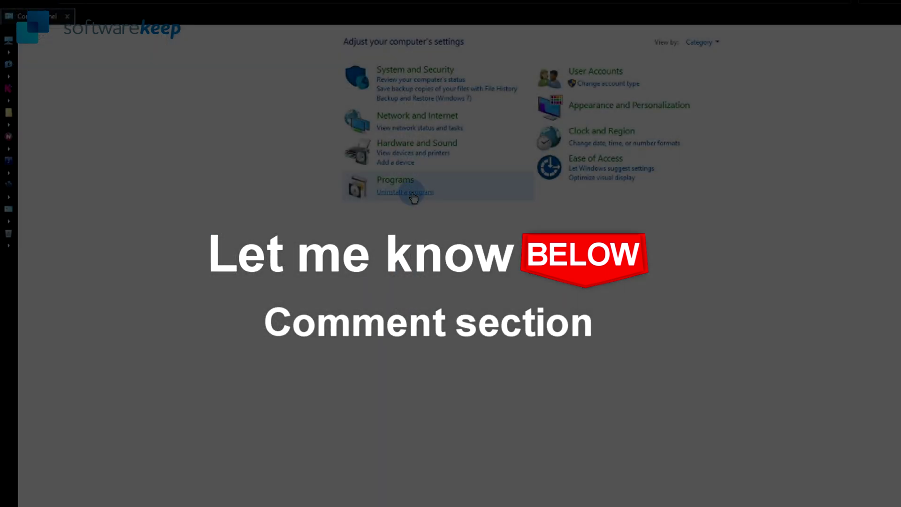
In the installed programs list, select Preset Manager 2.0 and bring up its Uninstall option.
{"action": "left_click", "coordinate": [413, 193]}
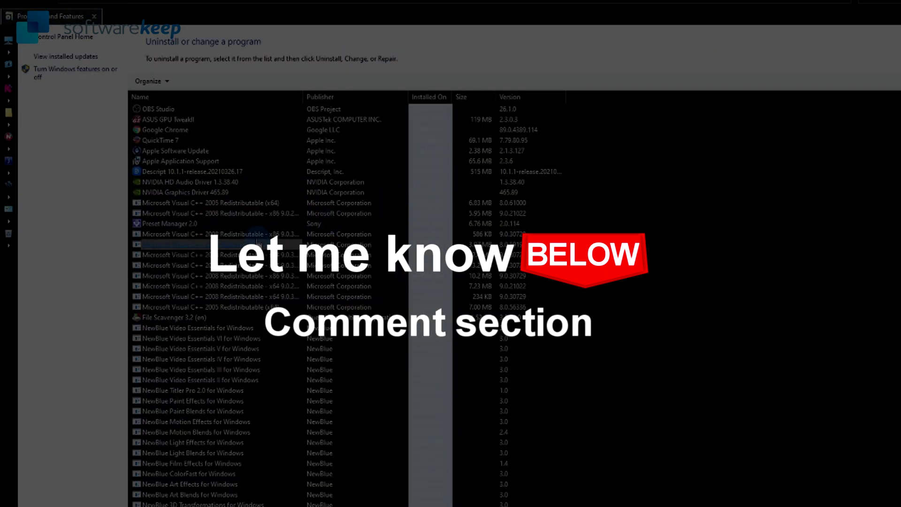
{"action": "scroll", "coordinate": [238, 317], "scroll_direction": "down", "scroll_amount": 9}
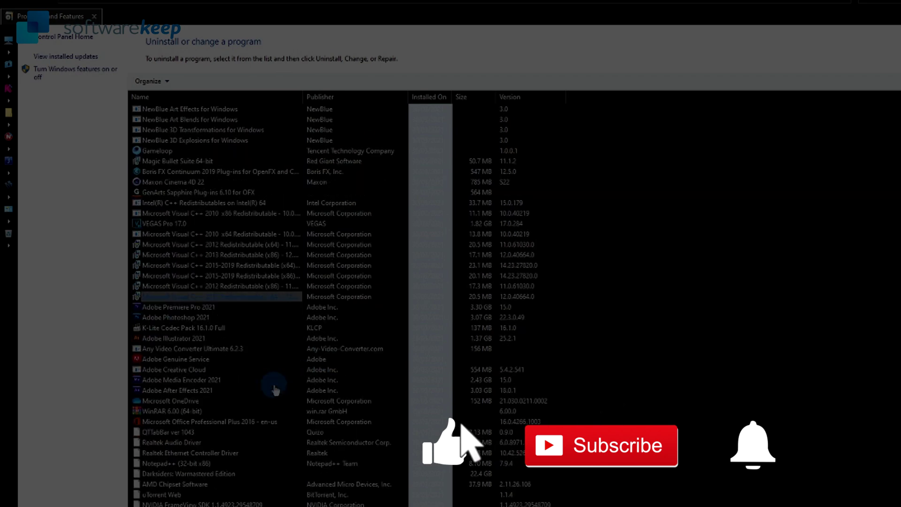
{"action": "left_click", "coordinate": [263, 390]}
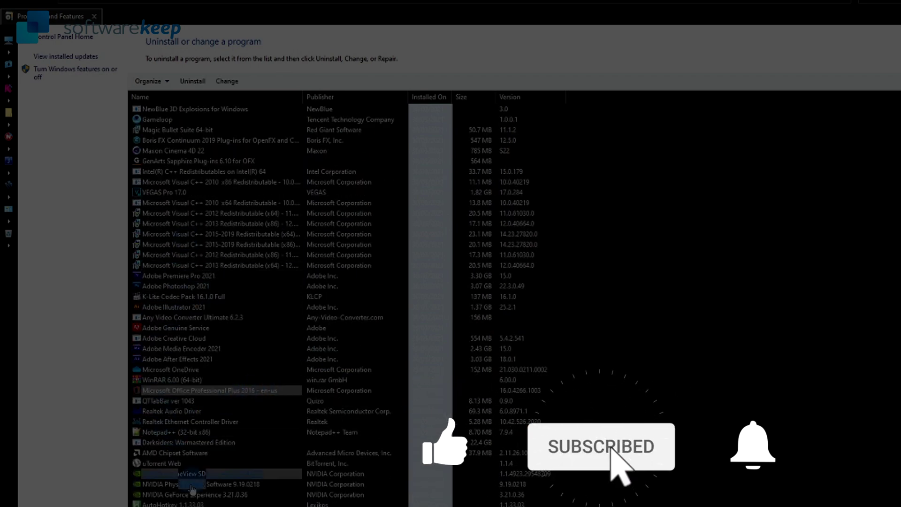
{"action": "scroll", "coordinate": [205, 448], "scroll_direction": "up", "scroll_amount": 13}
{"action": "left_click", "coordinate": [174, 224]}
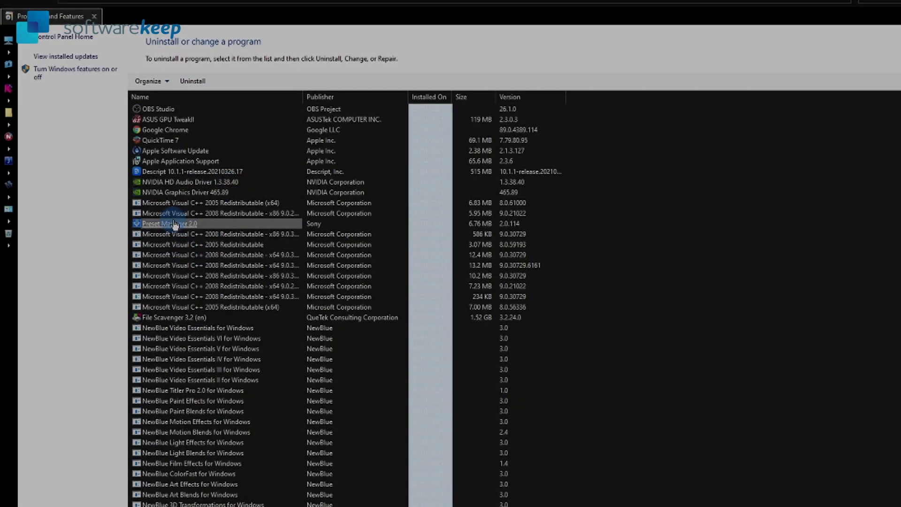
{"action": "right_click", "coordinate": [174, 224]}
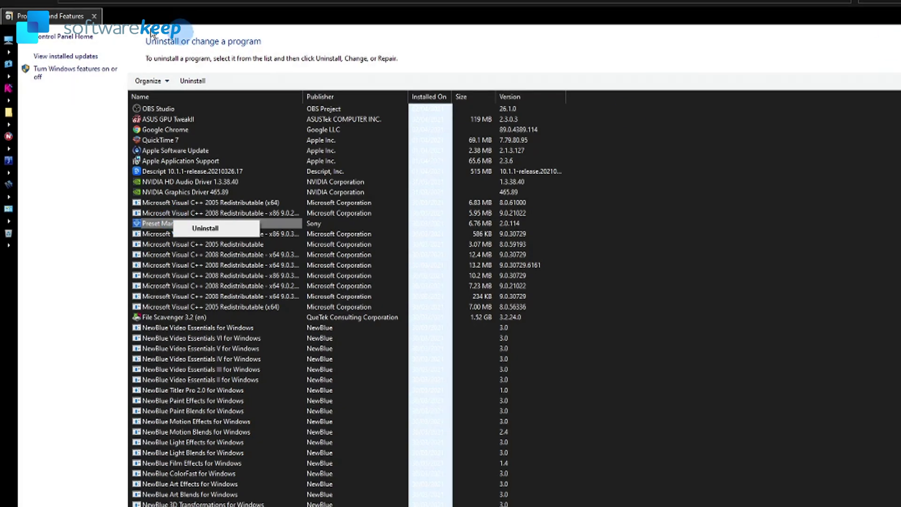